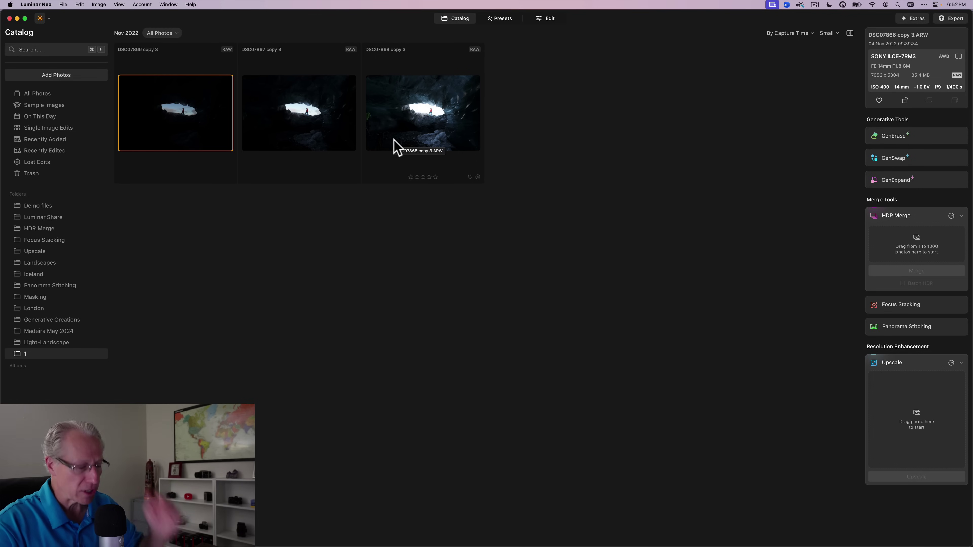
# Step: Merge the three bracketed exposures in HDR Merge and select the new DSC07867 copy 3_HDR image
pyautogui.keyDown('shift'); pyautogui.click(441, 126); pyautogui.keyUp('shift')
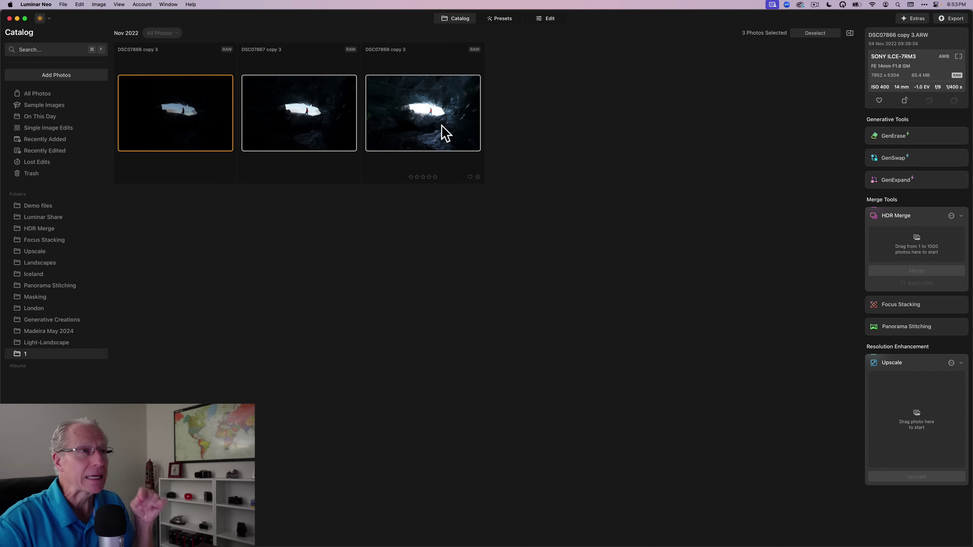
pyautogui.moveTo(442, 125); pyautogui.dragTo(936, 234)
pyautogui.click(951, 216)
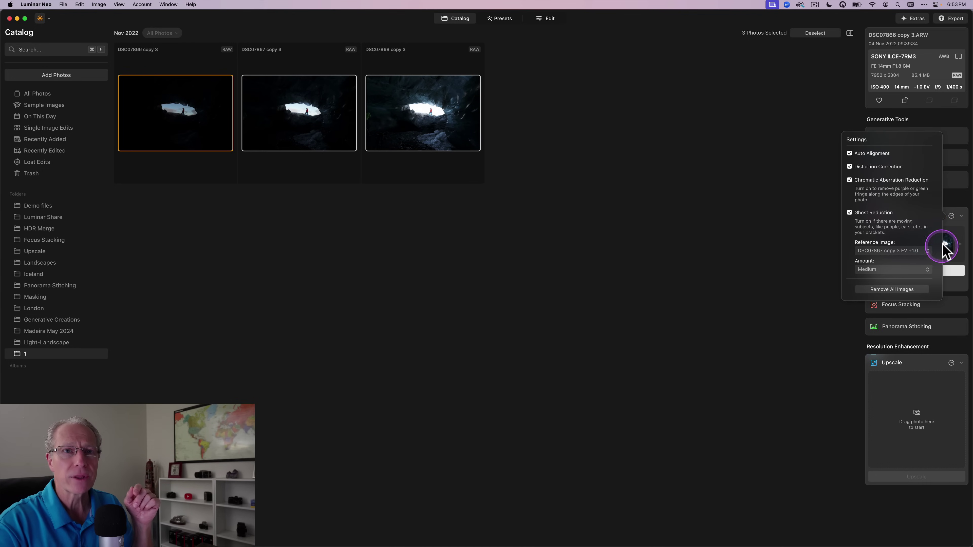
pyautogui.click(951, 216)
pyautogui.click(916, 271)
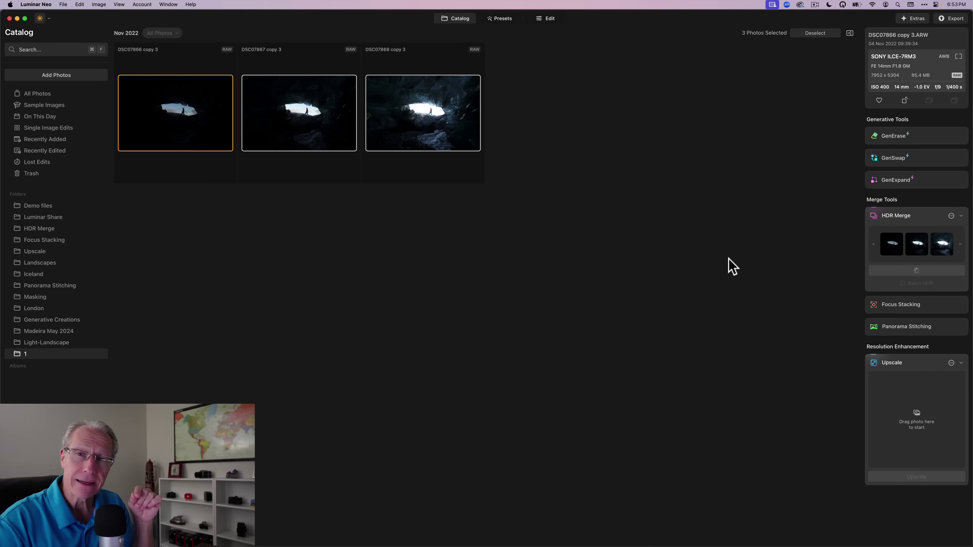
pyautogui.click(421, 134)
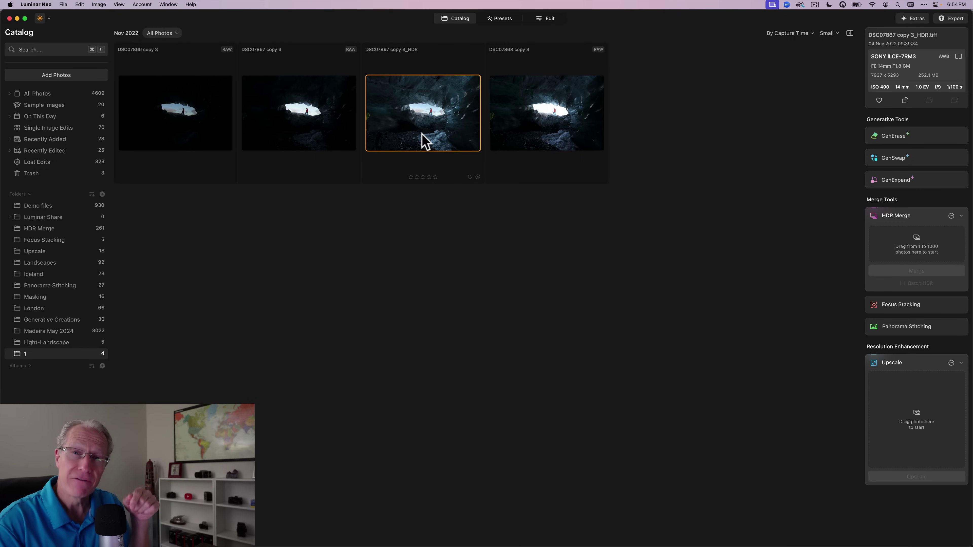
pyautogui.moveTo(452, 135); pyautogui.dragTo(456, 112)
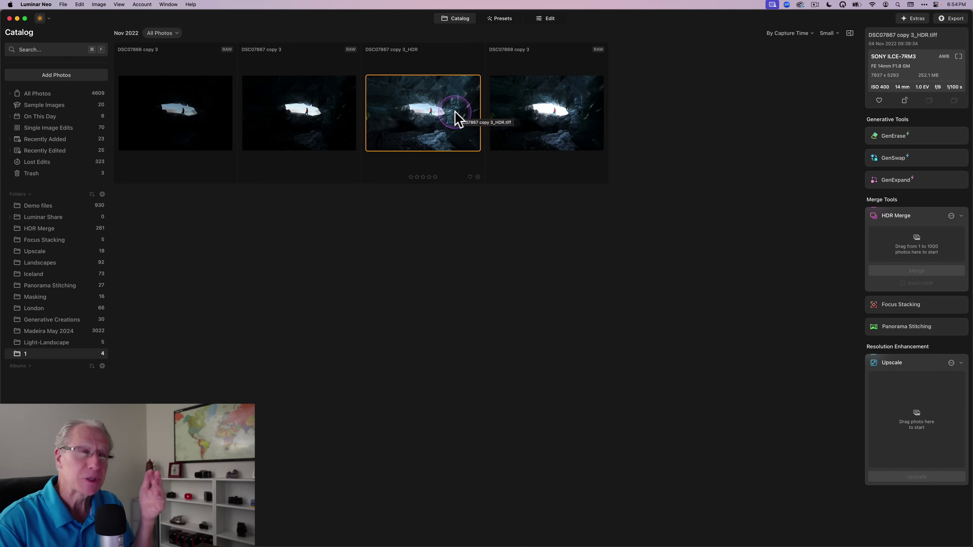
# Step: Open the merged HDR image in Edit with the Tools list showing
pyautogui.click(548, 21)
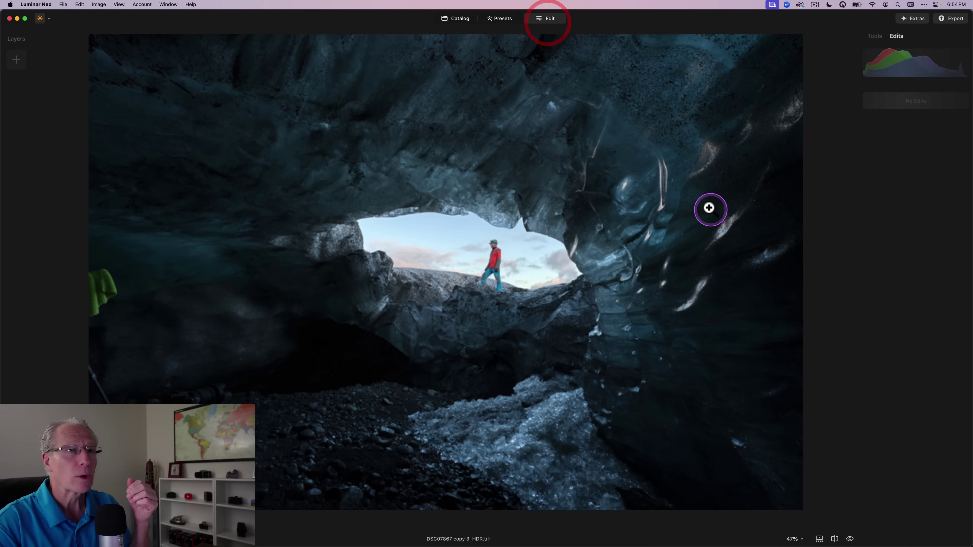
pyautogui.click(875, 37)
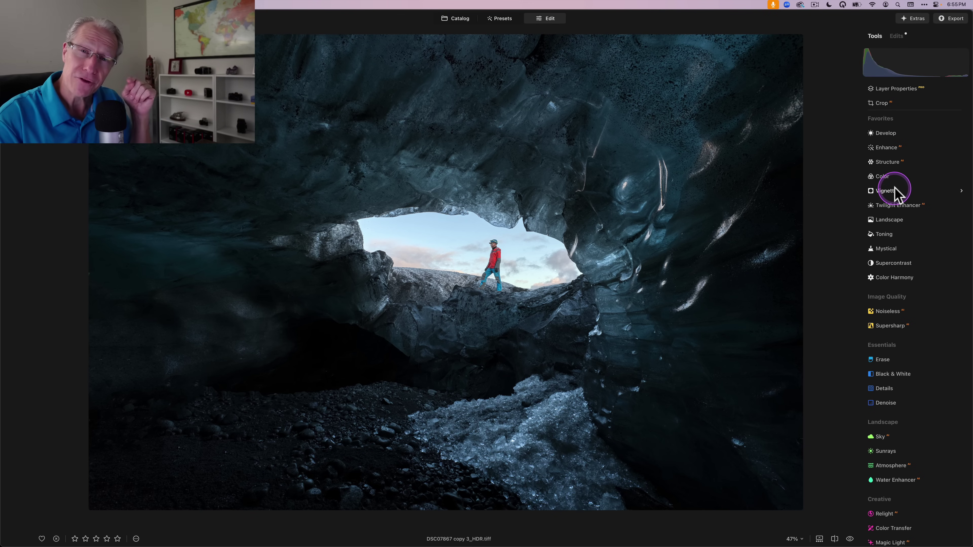
# Step: In Develop, set Highlights to -36 and Shadows to 28
pyautogui.click(889, 134)
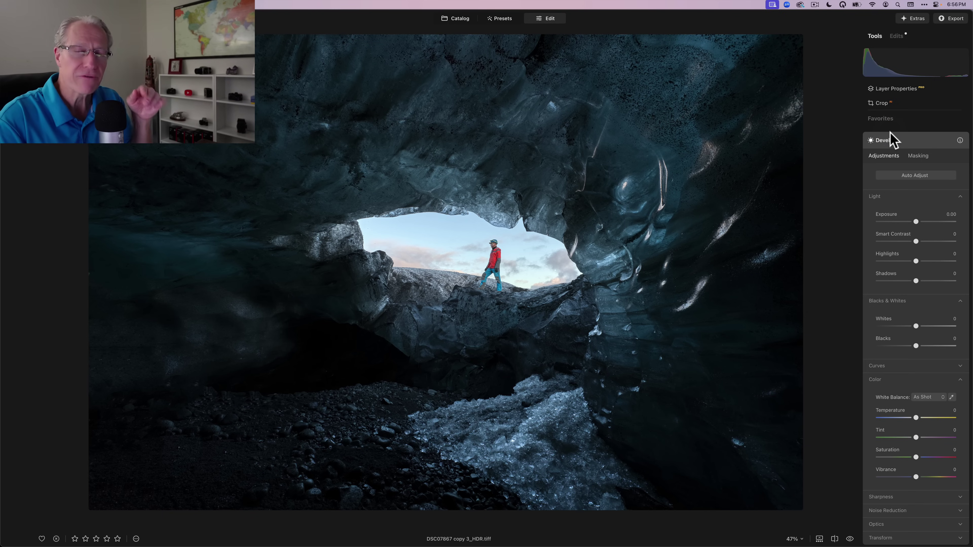
pyautogui.click(869, 179)
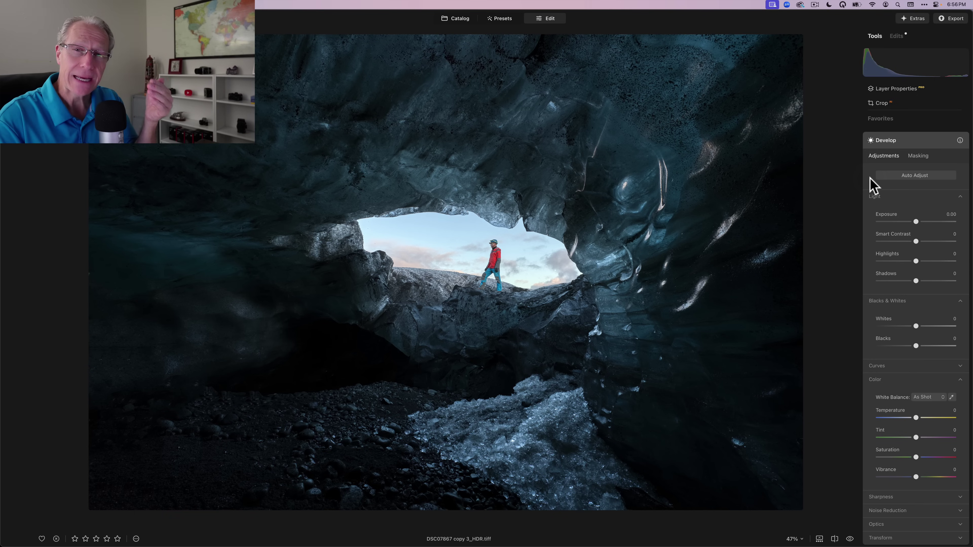
pyautogui.click(905, 142)
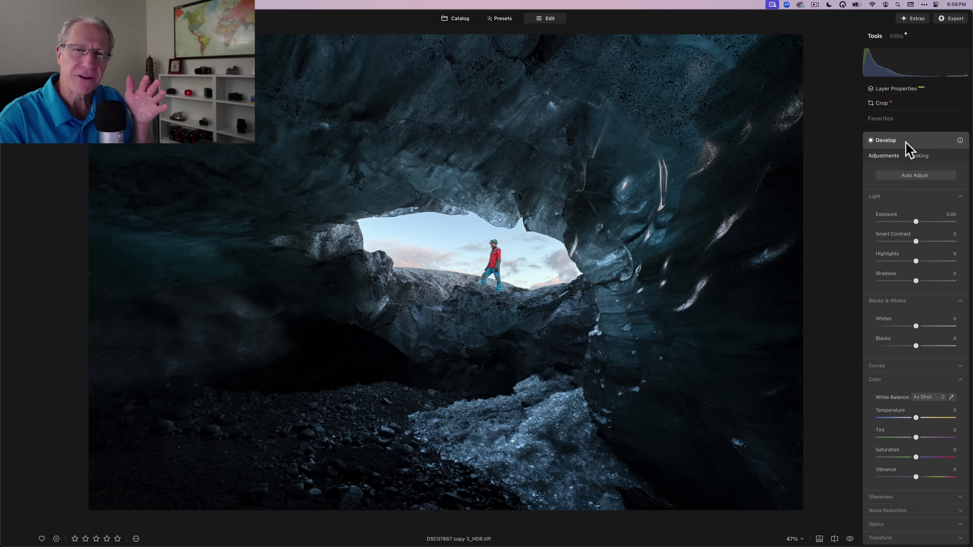
pyautogui.click(898, 272)
pyautogui.click(902, 362)
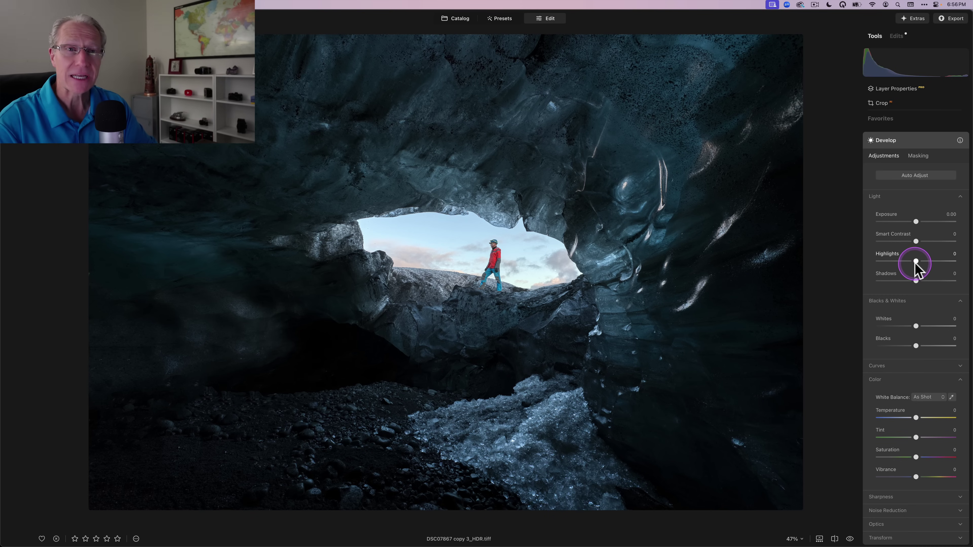
pyautogui.moveTo(915, 260); pyautogui.dragTo(897, 261)
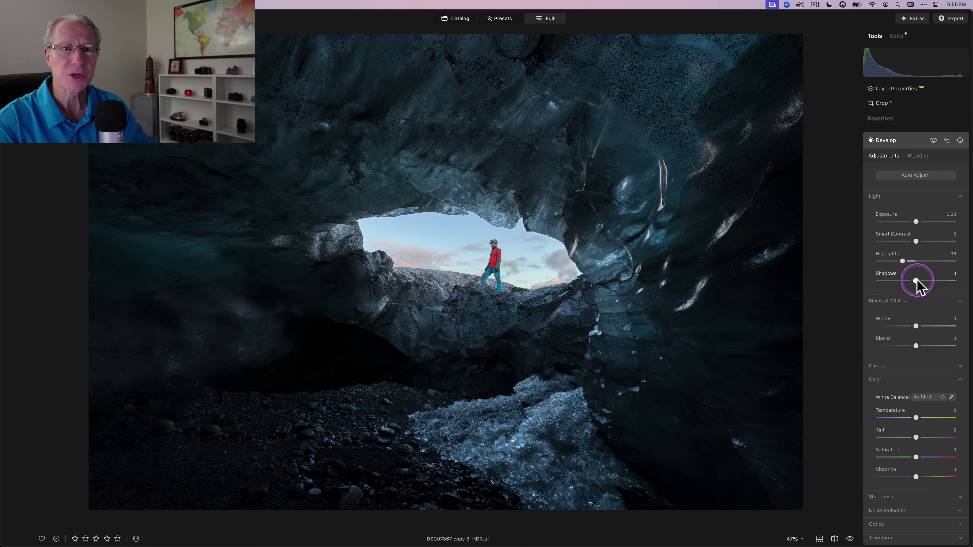
pyautogui.moveTo(915, 282); pyautogui.dragTo(926, 282)
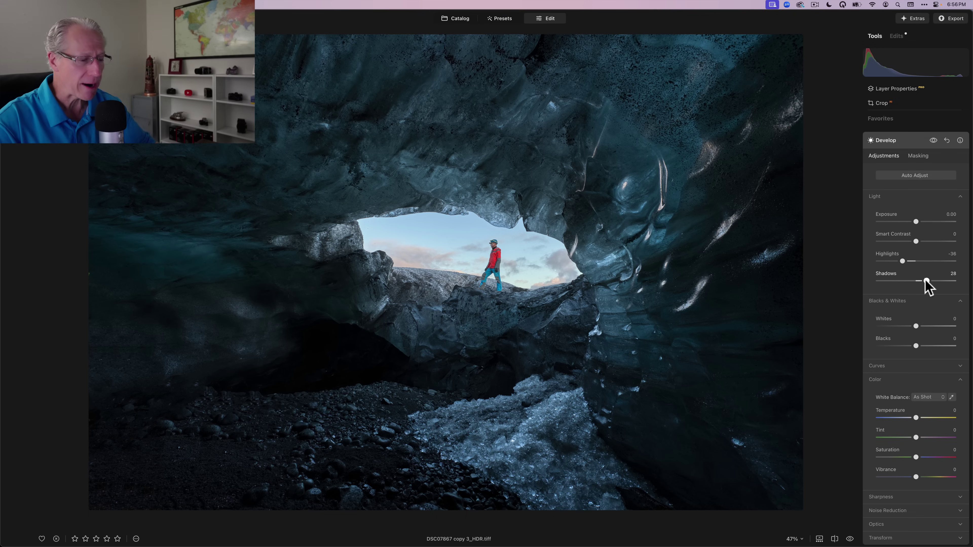
# Step: Compare the Develop edits before and after, then collapse Develop to the tool list
pyautogui.click(933, 140)
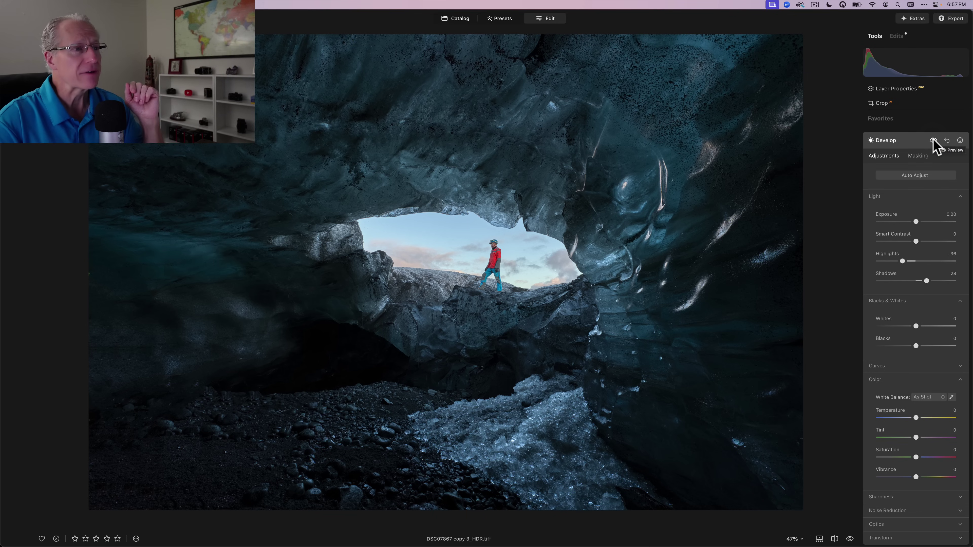
pyautogui.click(932, 141)
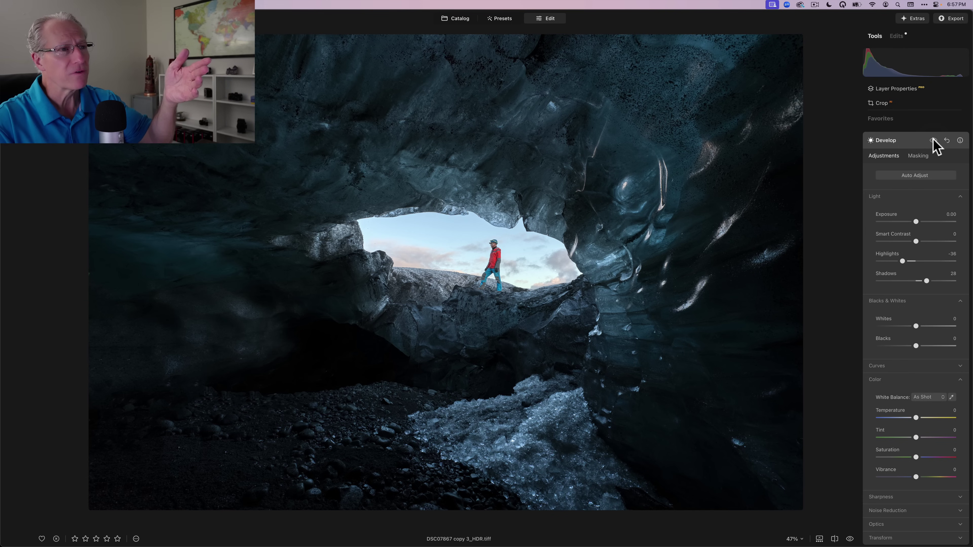
pyautogui.click(932, 141)
pyautogui.click(923, 350)
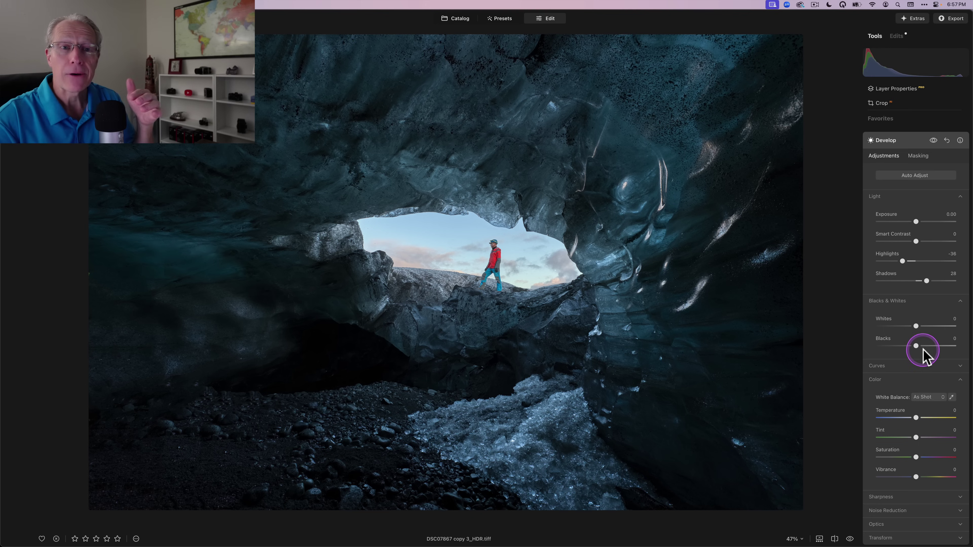
pyautogui.click(912, 401)
pyautogui.scroll(-3, 911, 404)
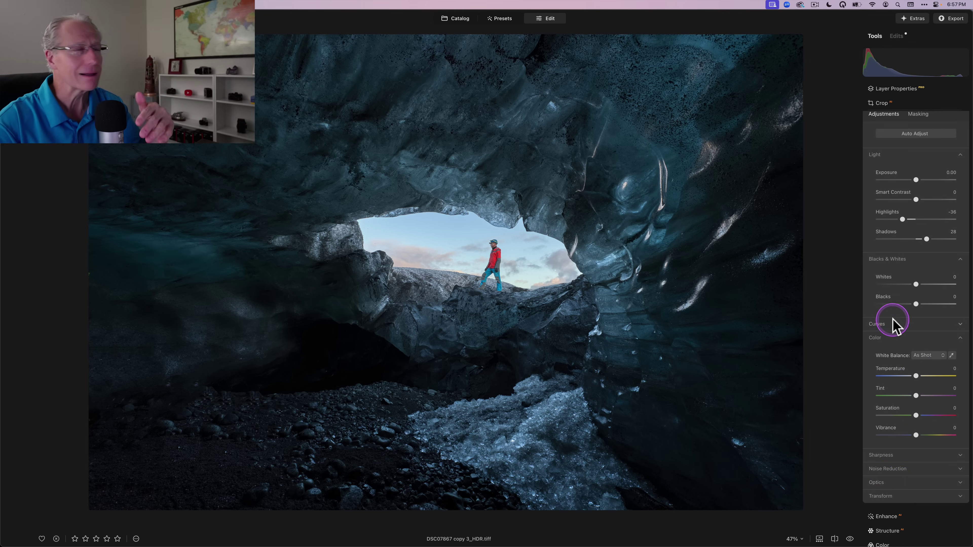
pyautogui.scroll(-1, 896, 322)
pyautogui.scroll(3, 892, 318)
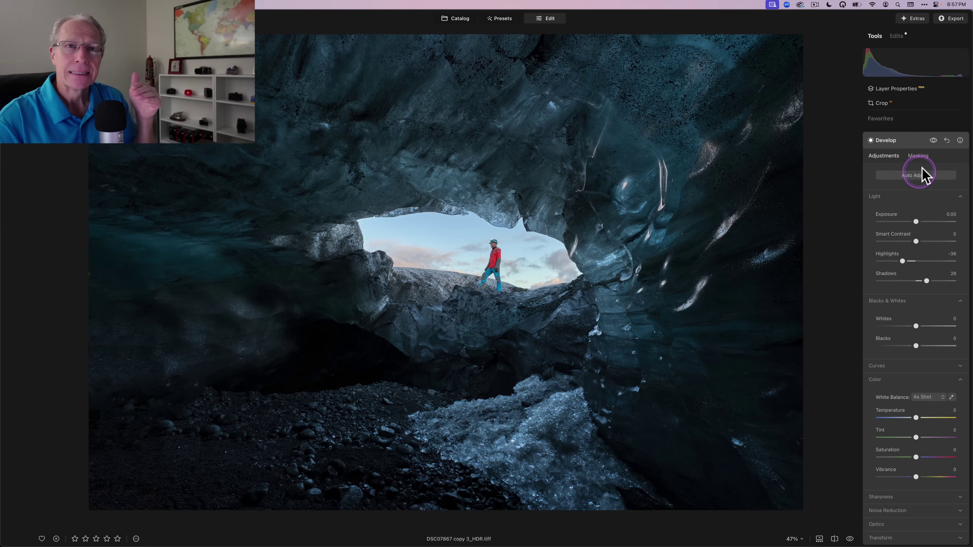
pyautogui.click(933, 140)
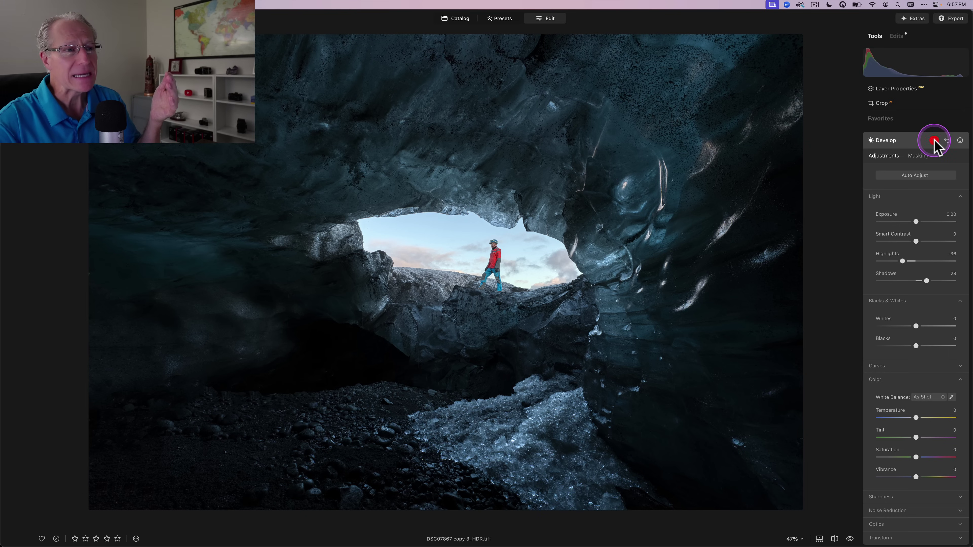
pyautogui.click(933, 141)
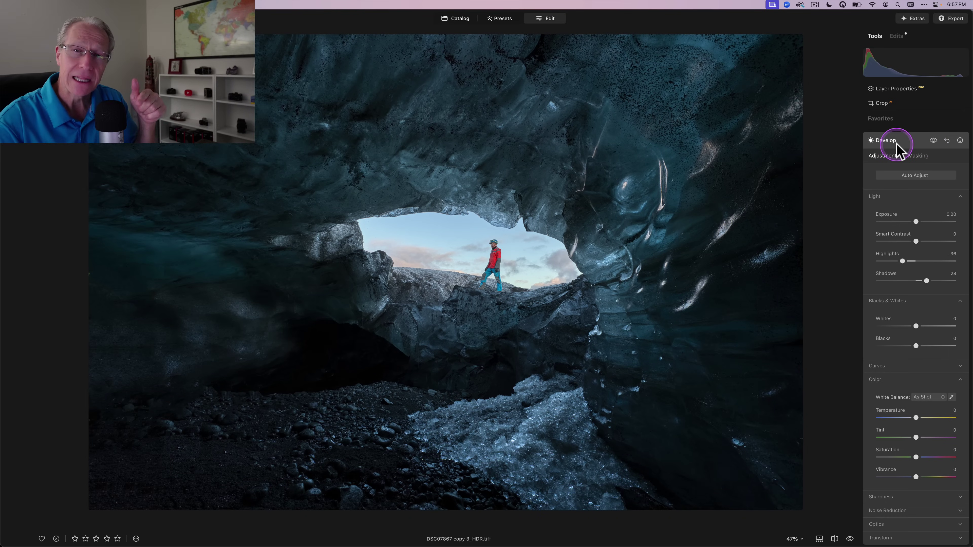
pyautogui.click(885, 141)
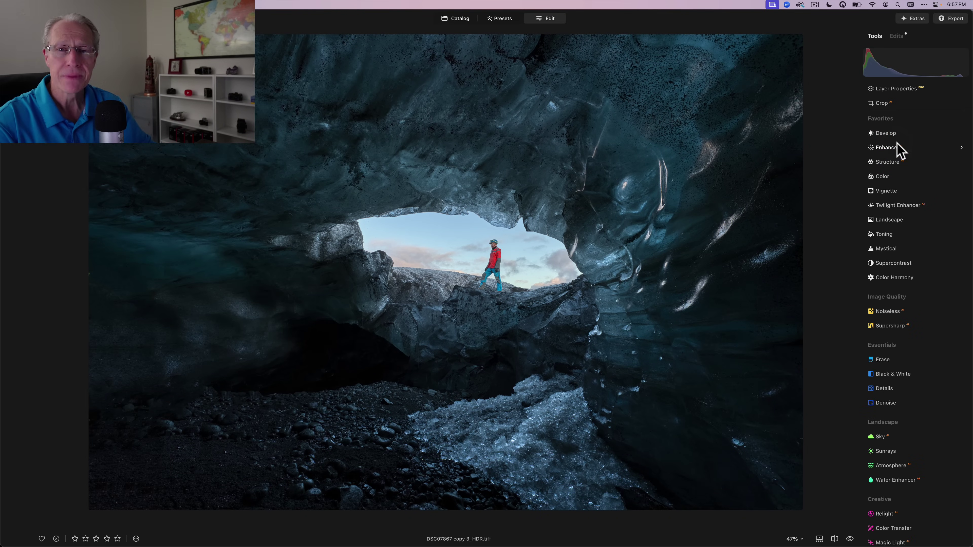
# Step: In Supercontrast, set Highlights contrast 29, Midtones contrast 13 and Shadows contrast 57
pyautogui.click(889, 263)
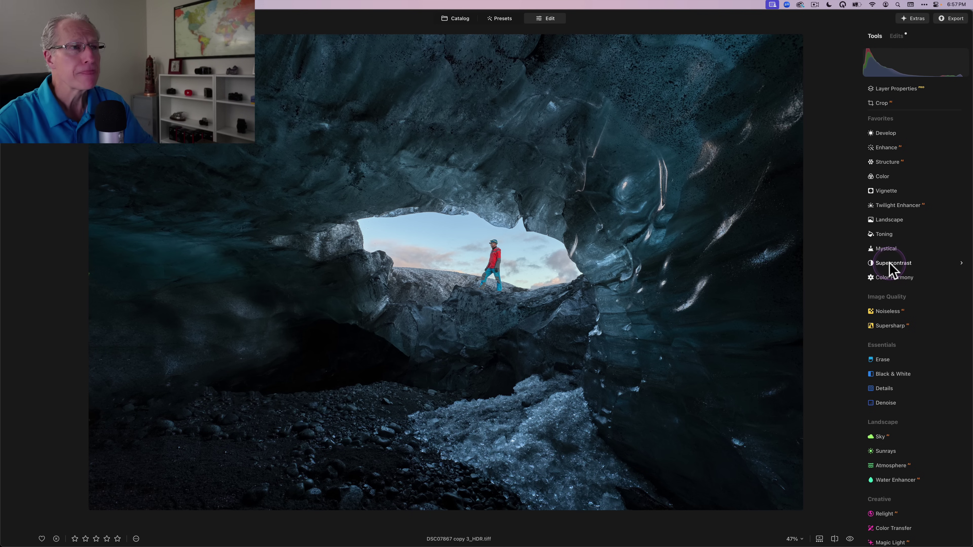
pyautogui.click(889, 264)
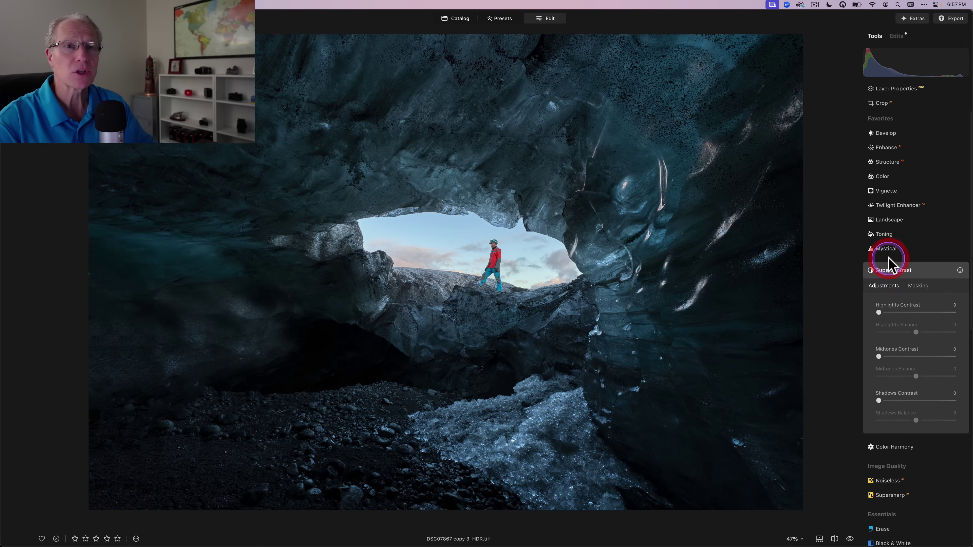
pyautogui.click(888, 339)
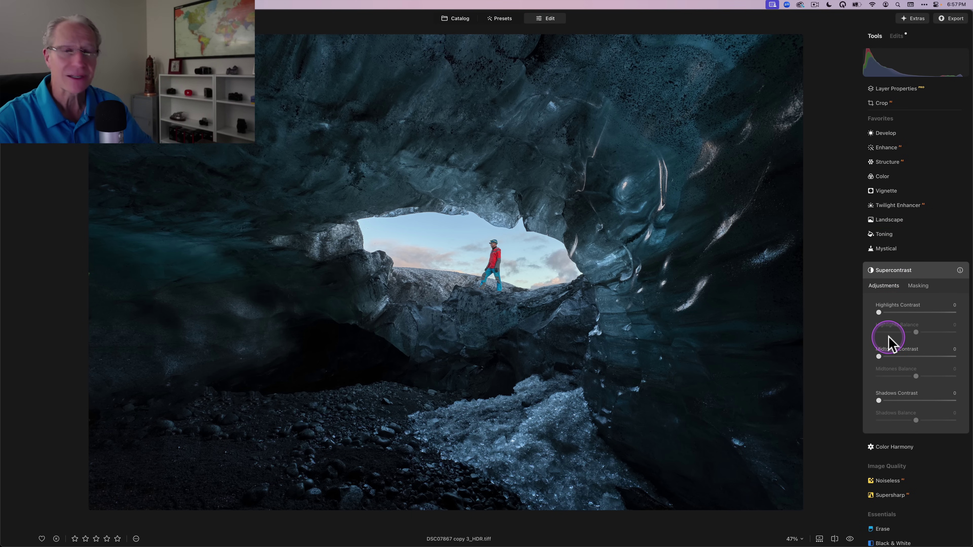
pyautogui.click(898, 314)
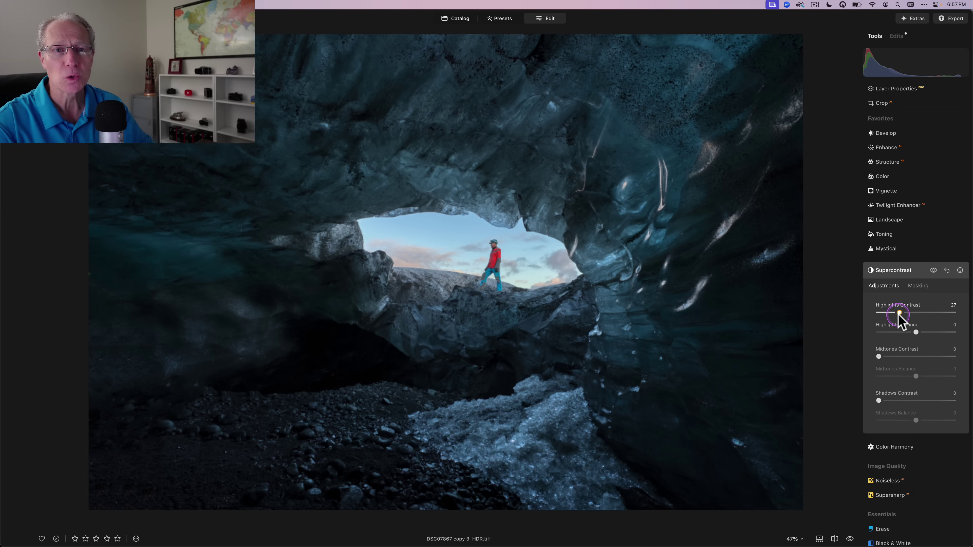
pyautogui.click(900, 313)
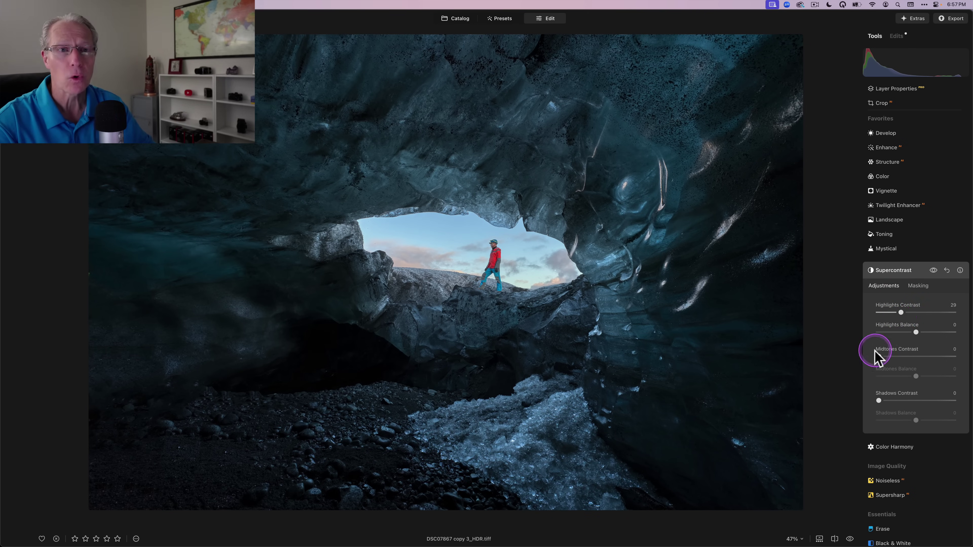
pyautogui.click(885, 357)
pyautogui.moveTo(885, 357); pyautogui.dragTo(887, 357)
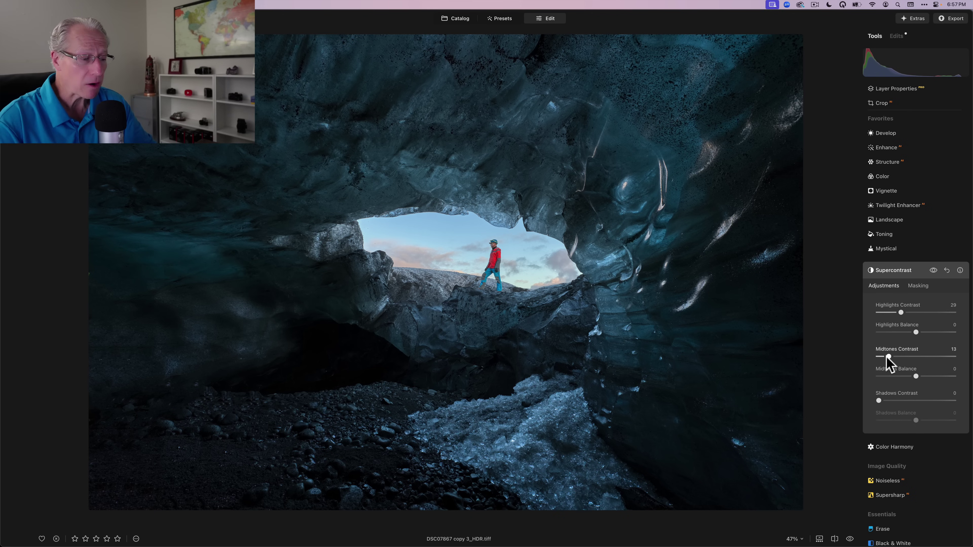
pyautogui.moveTo(878, 400); pyautogui.dragTo(921, 401)
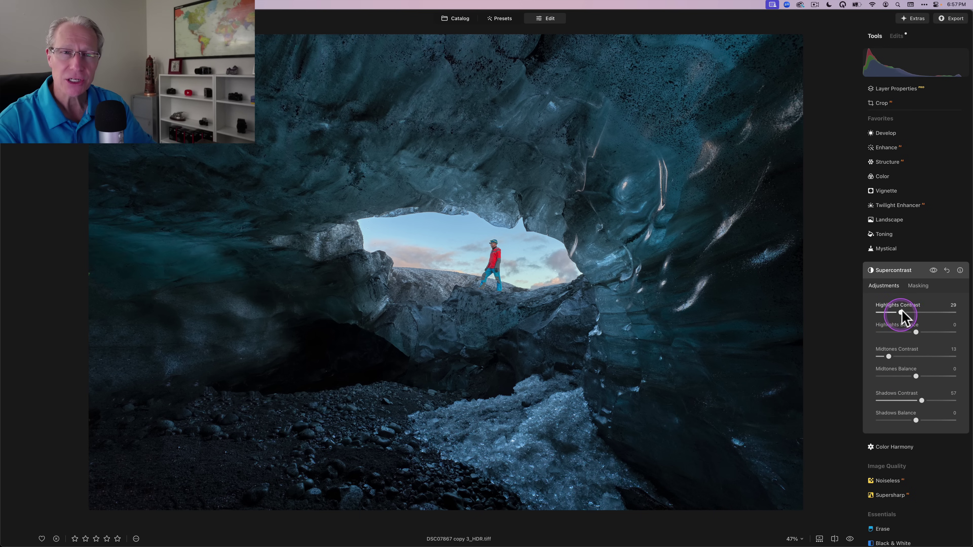
# Step: Set balances to highlights -28, midtones -19, shadows -16, and compare Supercontrast on and off
pyautogui.moveTo(916, 329); pyautogui.dragTo(905, 334)
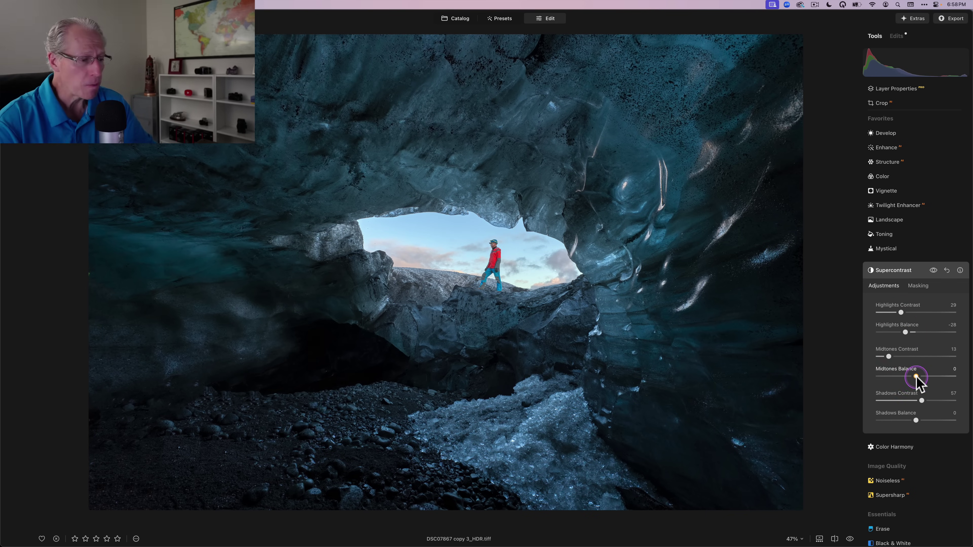
pyautogui.moveTo(916, 376); pyautogui.dragTo(908, 378)
pyautogui.moveTo(916, 420); pyautogui.dragTo(910, 421)
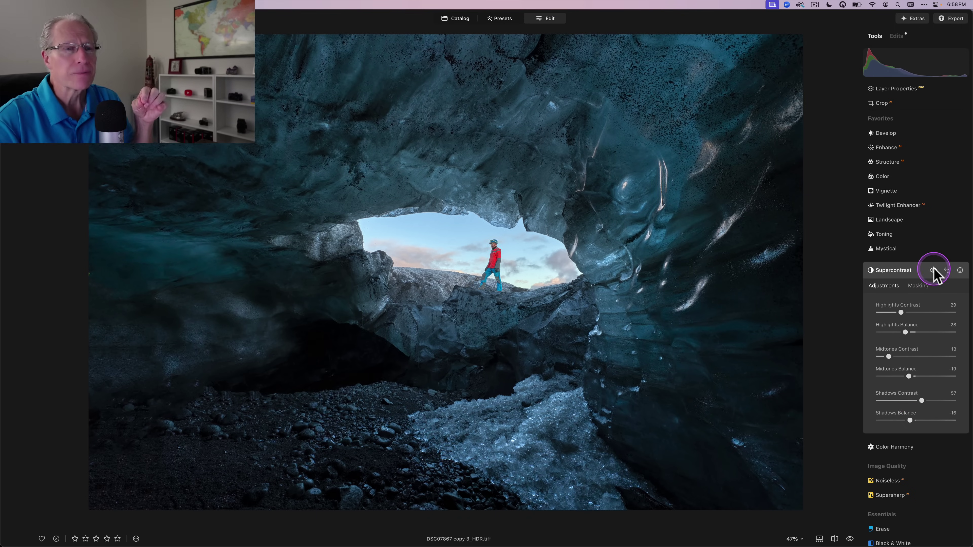
pyautogui.click(933, 271)
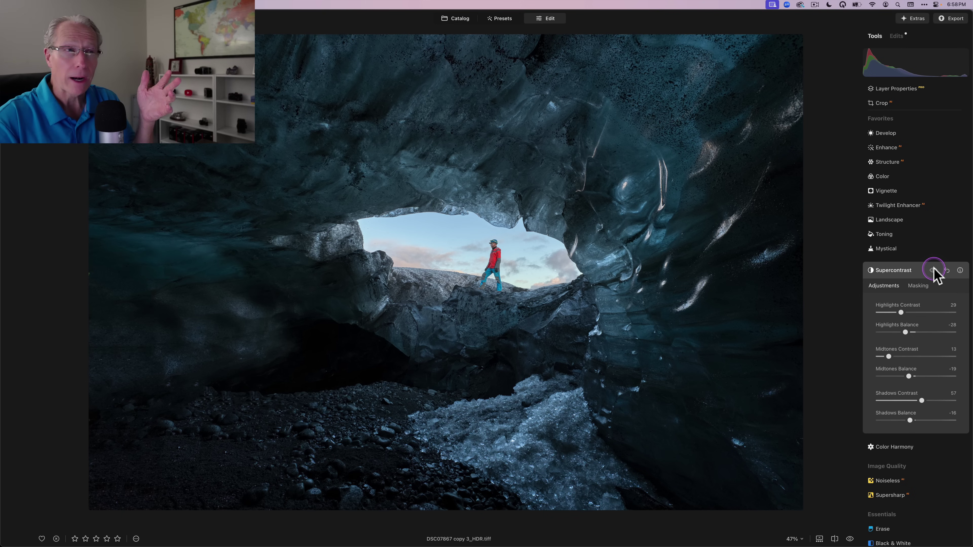
pyautogui.click(933, 270)
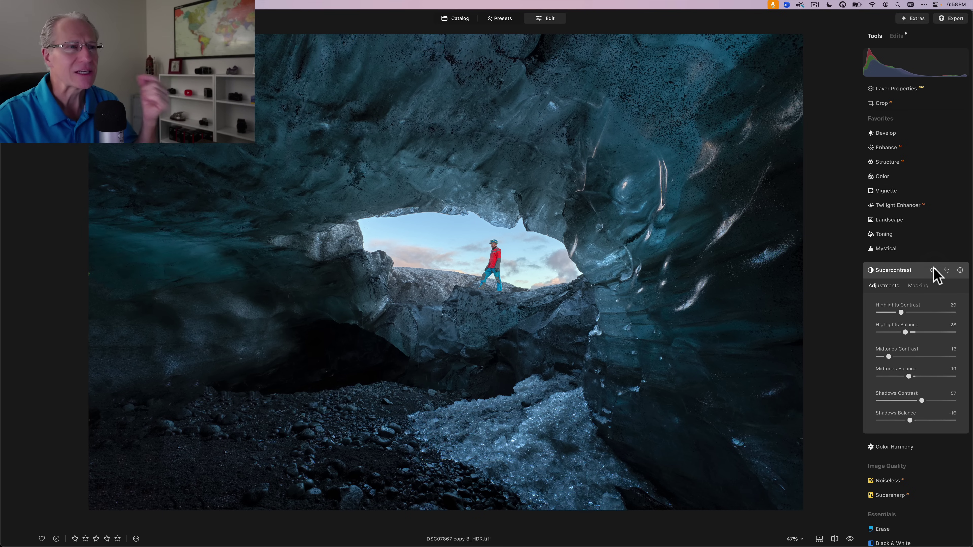
pyautogui.click(932, 270)
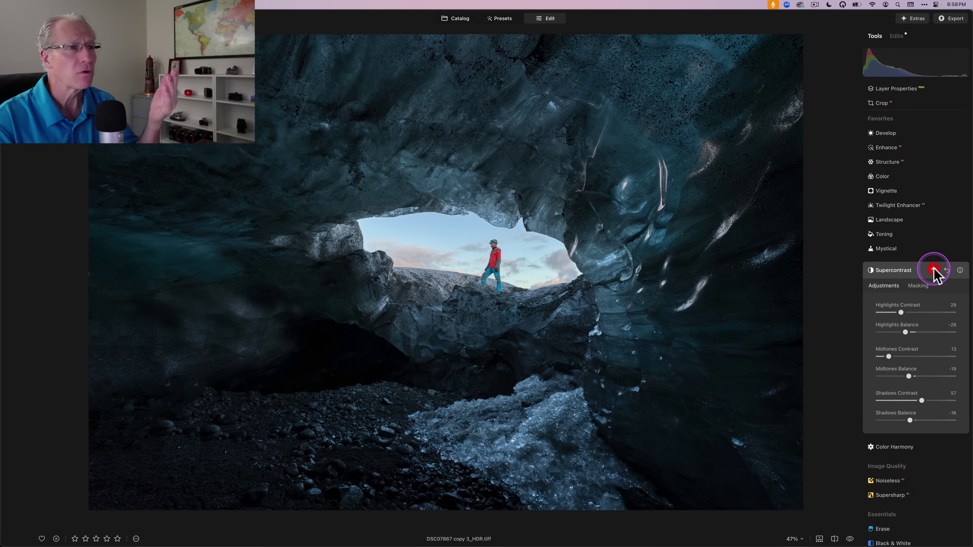
pyautogui.click(933, 270)
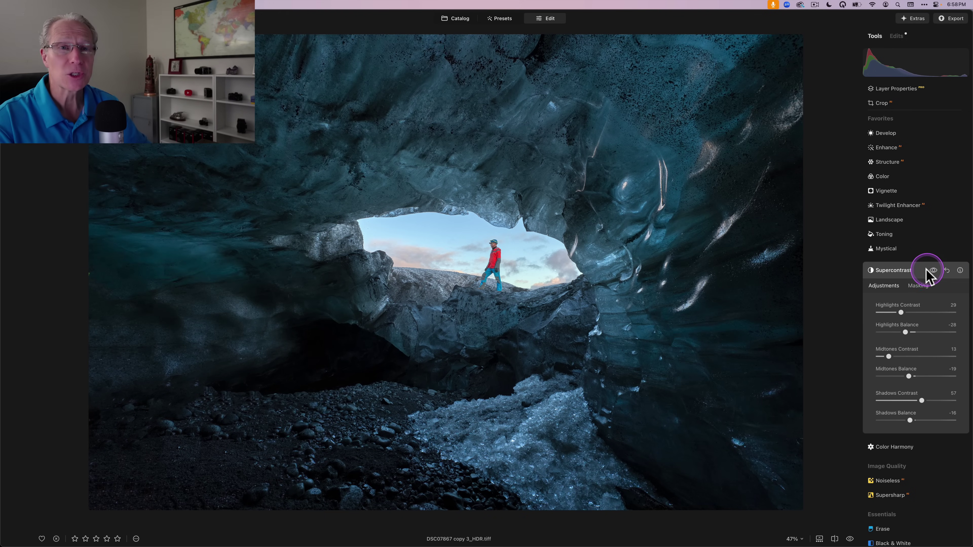
pyautogui.click(912, 271)
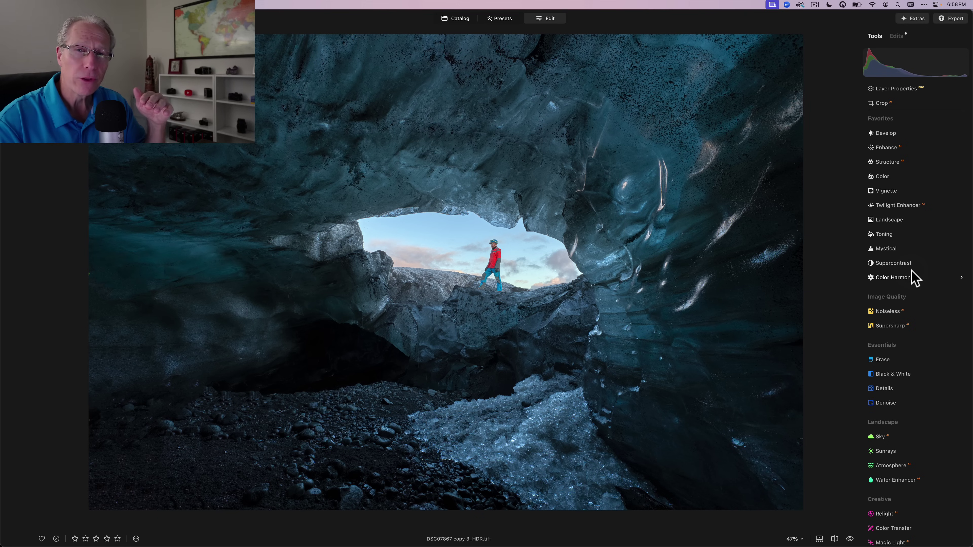
pyautogui.click(889, 134)
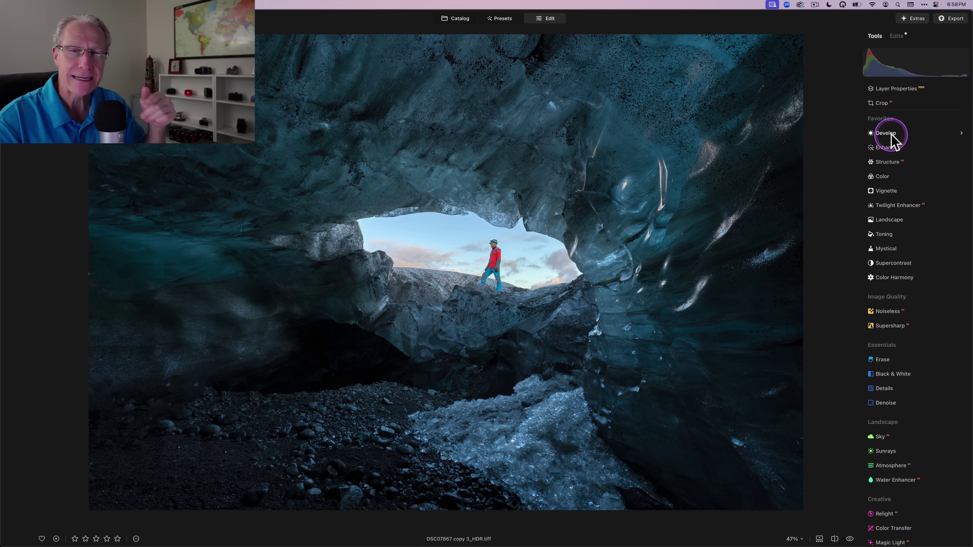
# Step: Brush-mask the Develop adjustment over the dark foreground rocks and ice
pyautogui.click(920, 156)
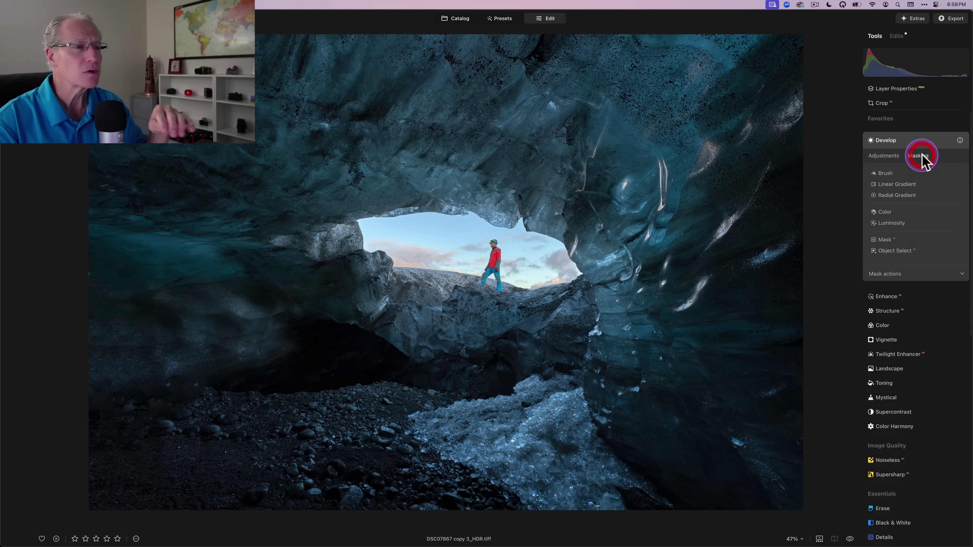
pyautogui.click(887, 174)
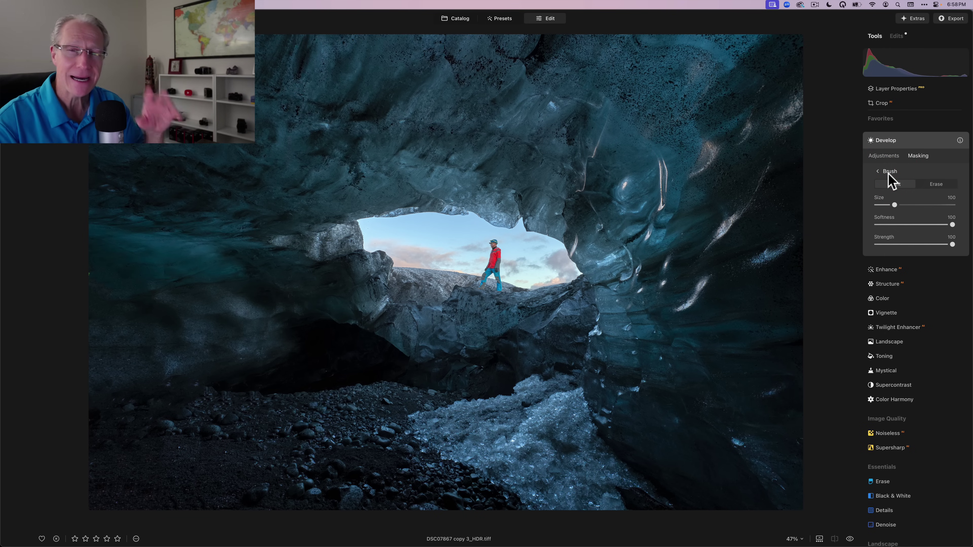
pyautogui.click(533, 423)
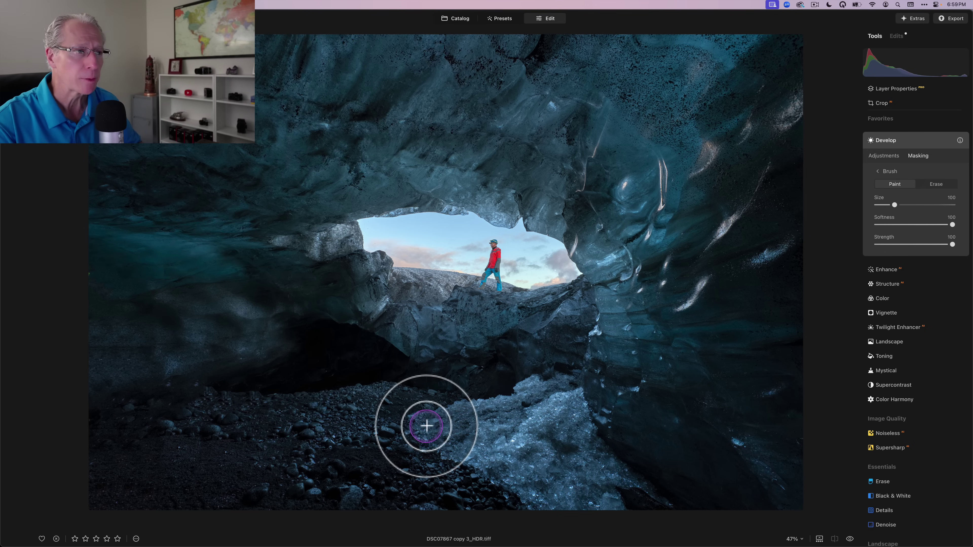
pyautogui.moveTo(426, 425)
pyautogui.mouseDown()
pyautogui.moveTo(563, 391)
pyautogui.moveTo(591, 460)
pyautogui.moveTo(640, 483)
pyautogui.moveTo(639, 492)
pyautogui.moveTo(538, 496)
pyautogui.moveTo(513, 456)
pyautogui.moveTo(453, 443)
pyautogui.moveTo(544, 423)
pyautogui.moveTo(531, 429)
pyautogui.moveTo(535, 451)
pyautogui.moveTo(568, 475)
pyautogui.moveTo(550, 447)
pyautogui.moveTo(574, 400)
pyautogui.moveTo(526, 400)
pyautogui.moveTo(437, 440)
pyautogui.moveTo(480, 456)
pyautogui.moveTo(536, 502)
pyautogui.moveTo(600, 504)
pyautogui.moveTo(559, 450)
pyautogui.moveTo(542, 402)
pyautogui.moveTo(525, 406)
pyautogui.moveTo(517, 443)
pyautogui.mouseUp()
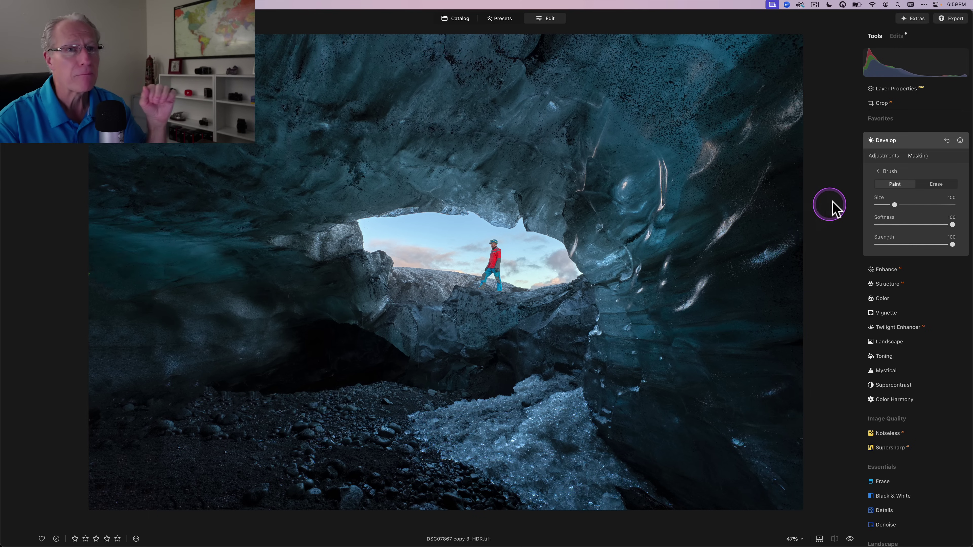
# Step: Raise exposure and whites in the masked foreground and compare with the edits hidden
pyautogui.click(883, 156)
pyautogui.moveTo(902, 222); pyautogui.dragTo(920, 222)
pyautogui.moveTo(916, 326); pyautogui.dragTo(921, 325)
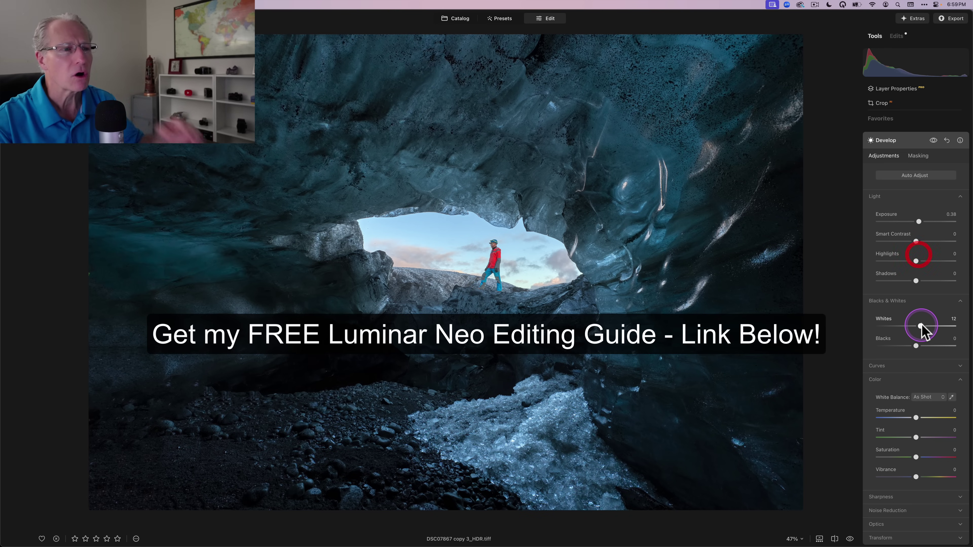
pyautogui.click(933, 141)
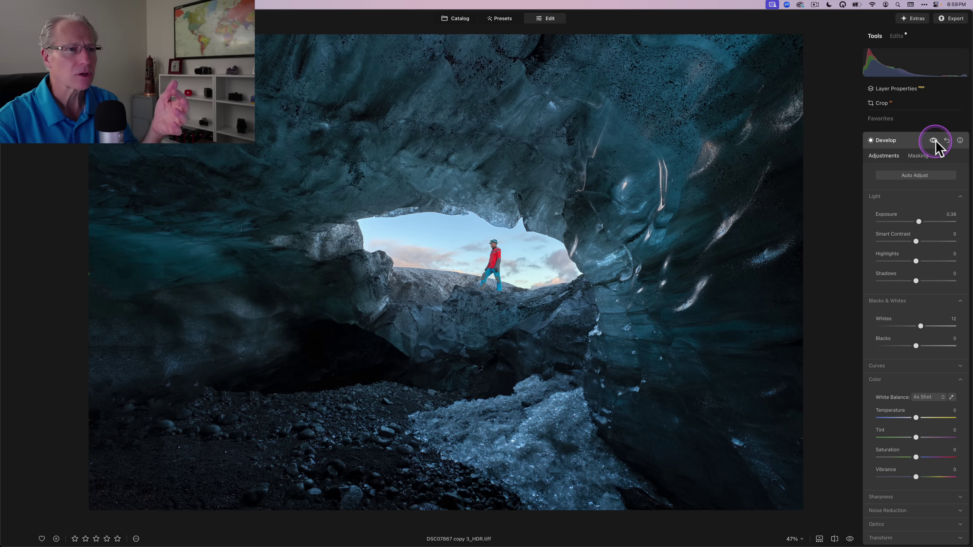
pyautogui.click(933, 140)
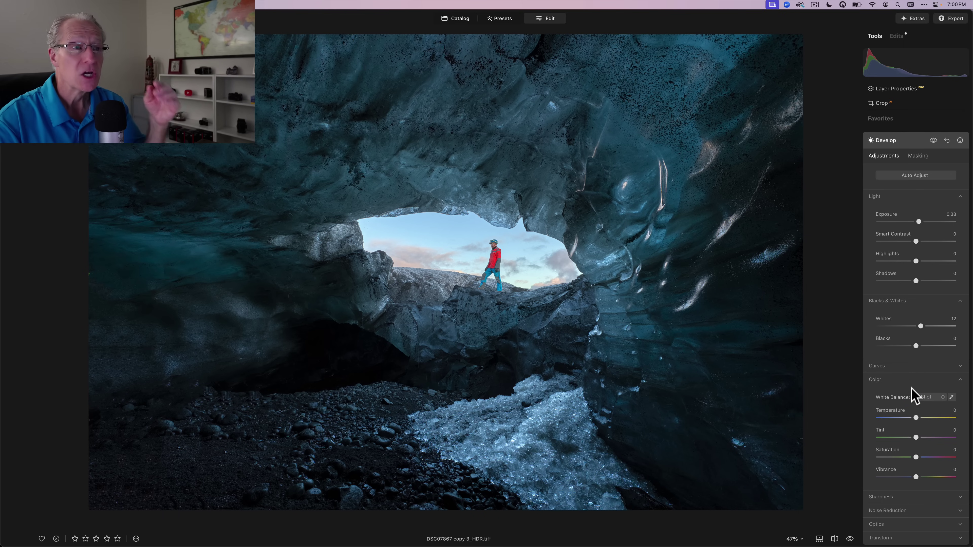
# Step: Fine-tune the masked exposure to 0.51 and whites to 14, then collapse Develop
pyautogui.click(919, 221)
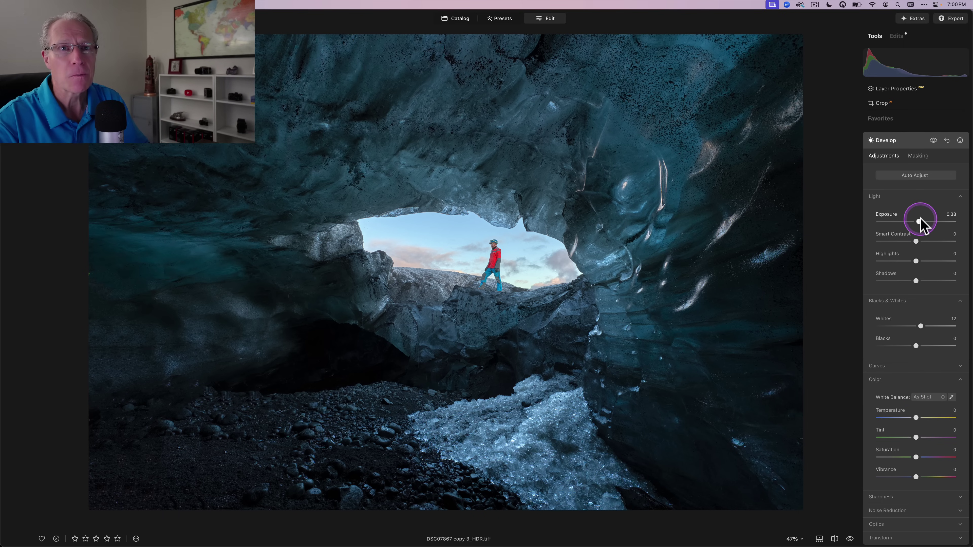
pyautogui.moveTo(919, 219); pyautogui.dragTo(921, 221)
pyautogui.click(920, 326)
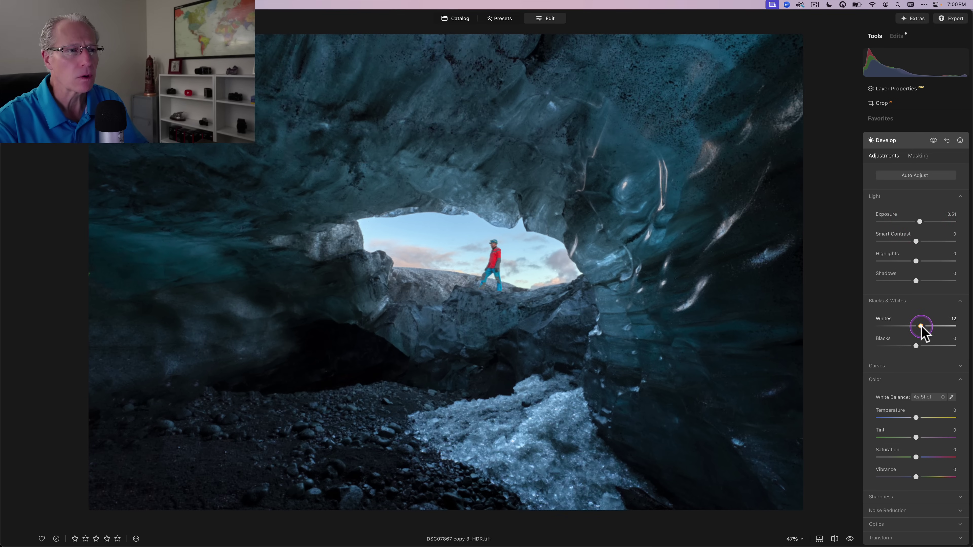
pyautogui.moveTo(920, 326); pyautogui.dragTo(921, 326)
pyautogui.click(912, 157)
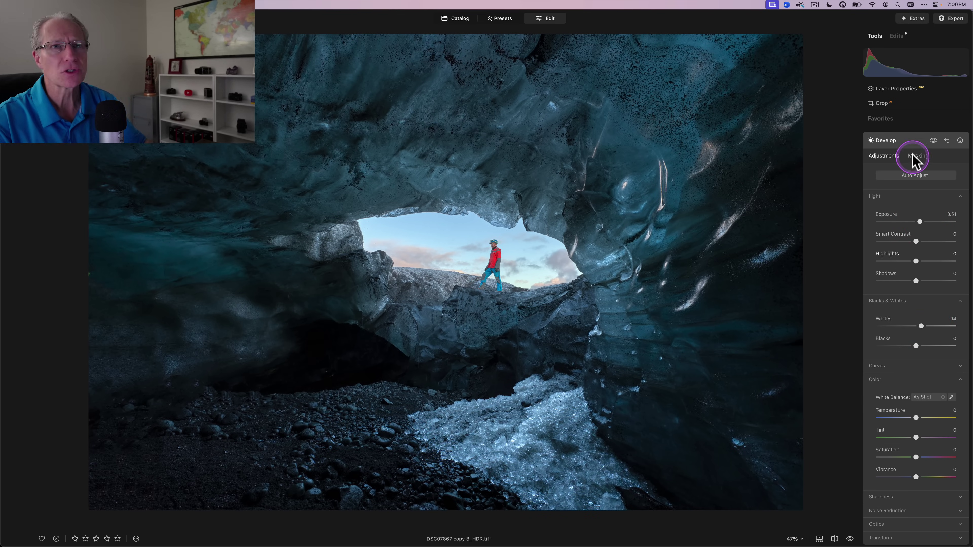
pyautogui.click(912, 141)
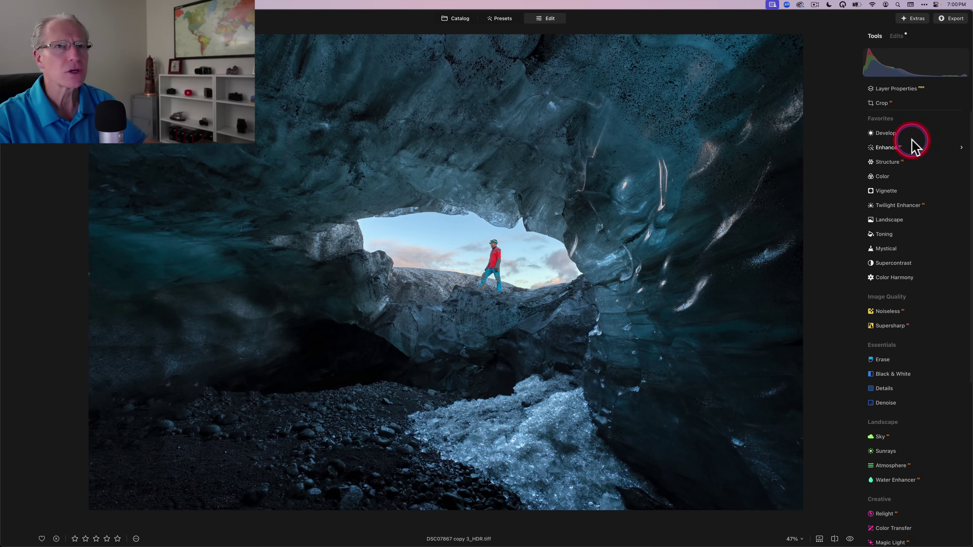
# Step: Set Structure Amount to 50, compare it on and off, and show its masking options
pyautogui.click(898, 164)
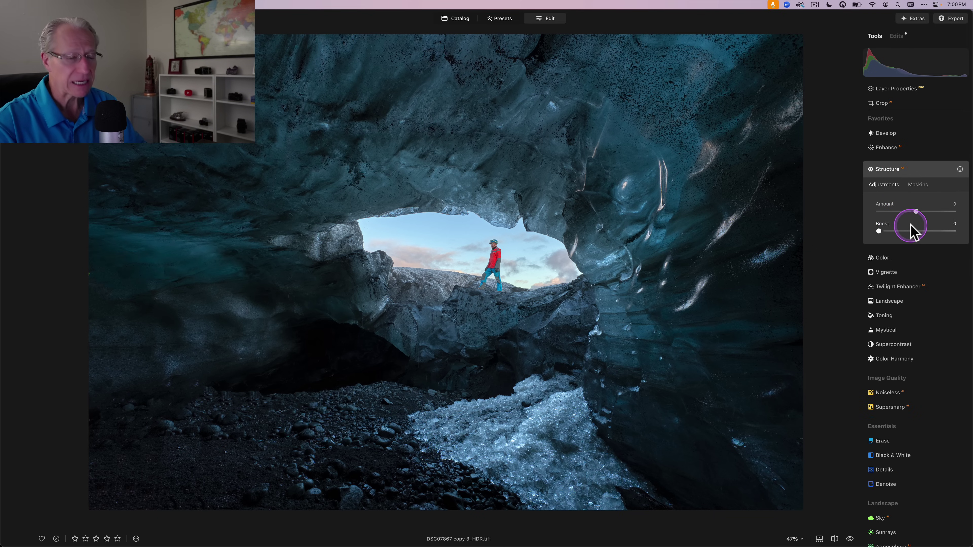
pyautogui.moveTo(915, 212); pyautogui.dragTo(937, 217)
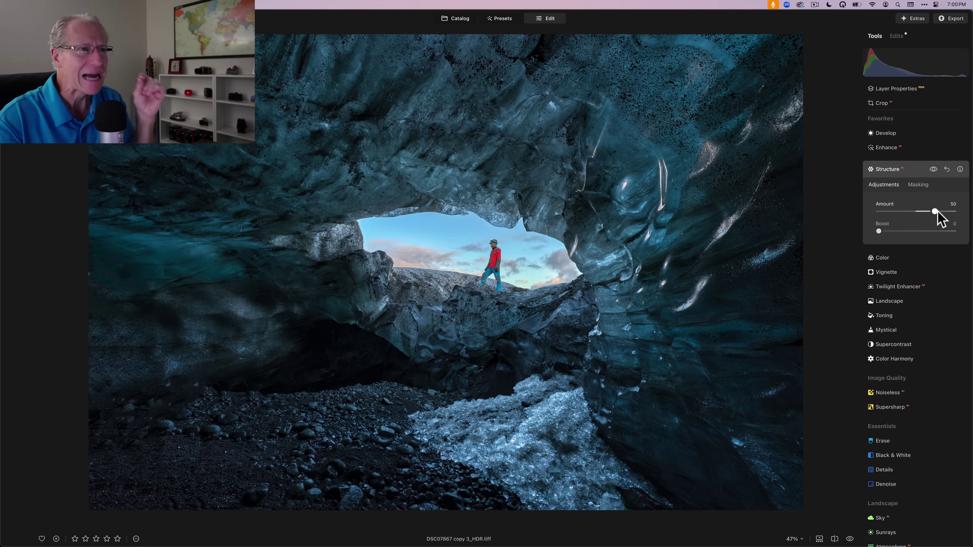
pyautogui.click(933, 169)
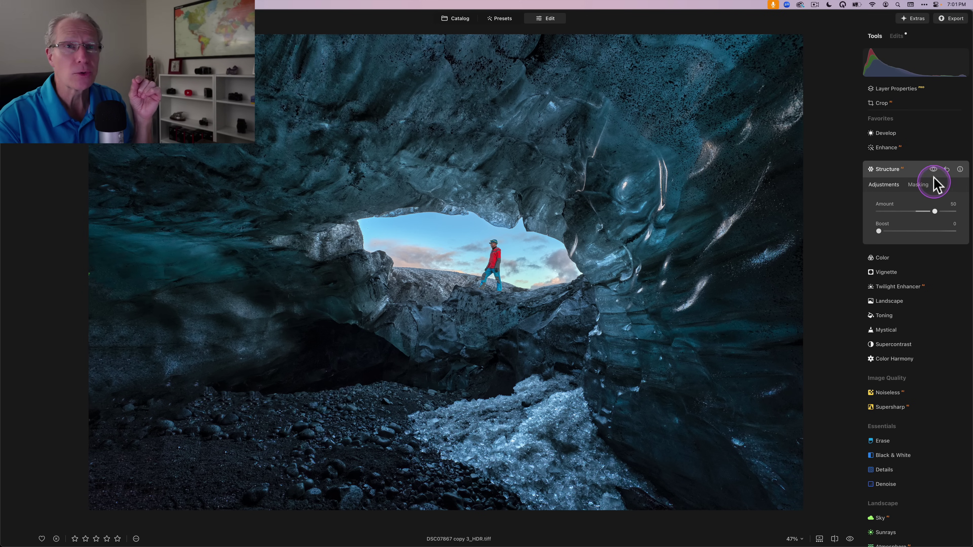
pyautogui.click(933, 169)
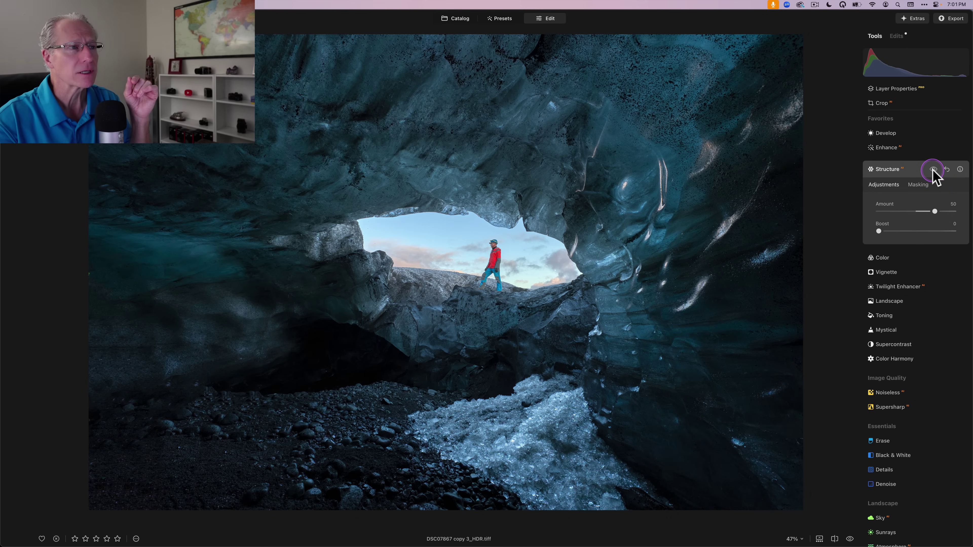
pyautogui.click(933, 170)
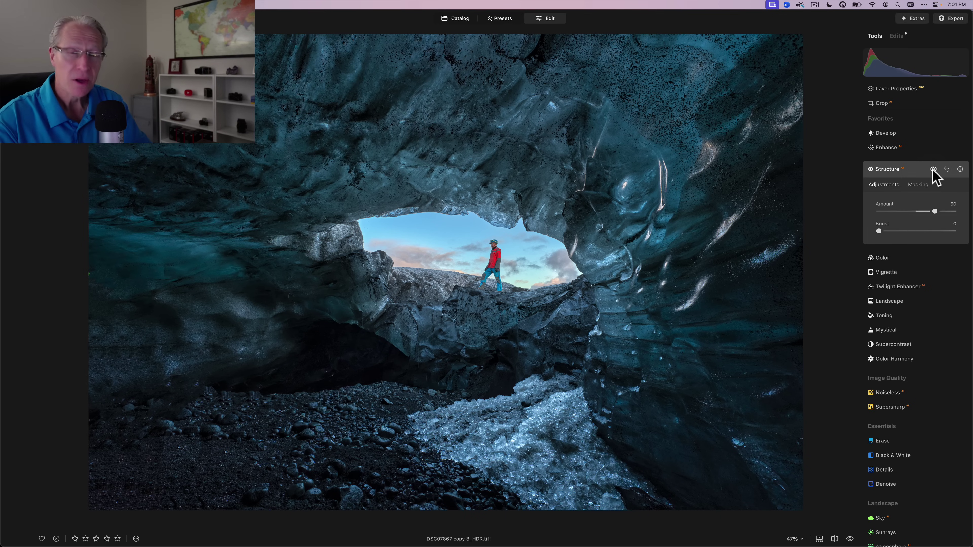
pyautogui.click(918, 185)
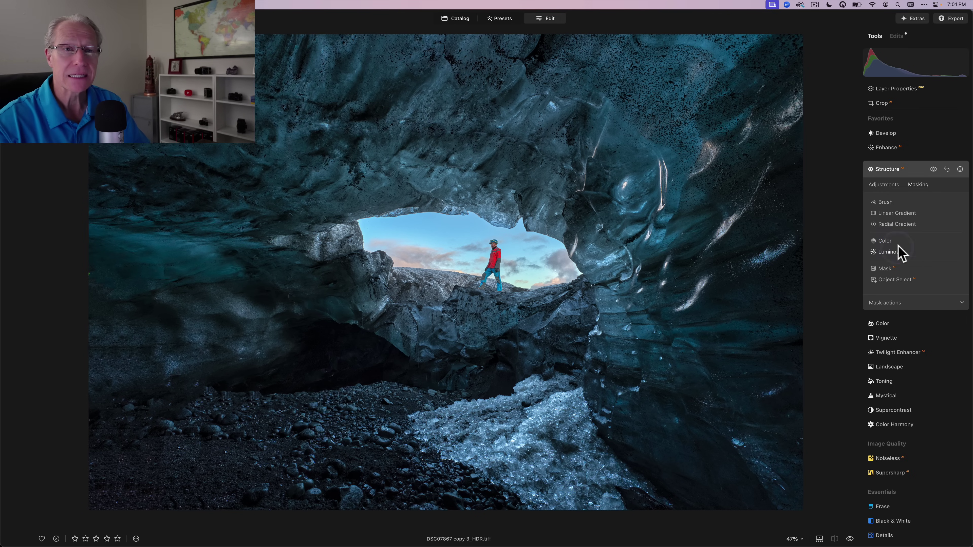
# Step: Give Structure a Luminosity mask, pulling the upper luminance limit in to exclude the bright sky
pyautogui.click(895, 255)
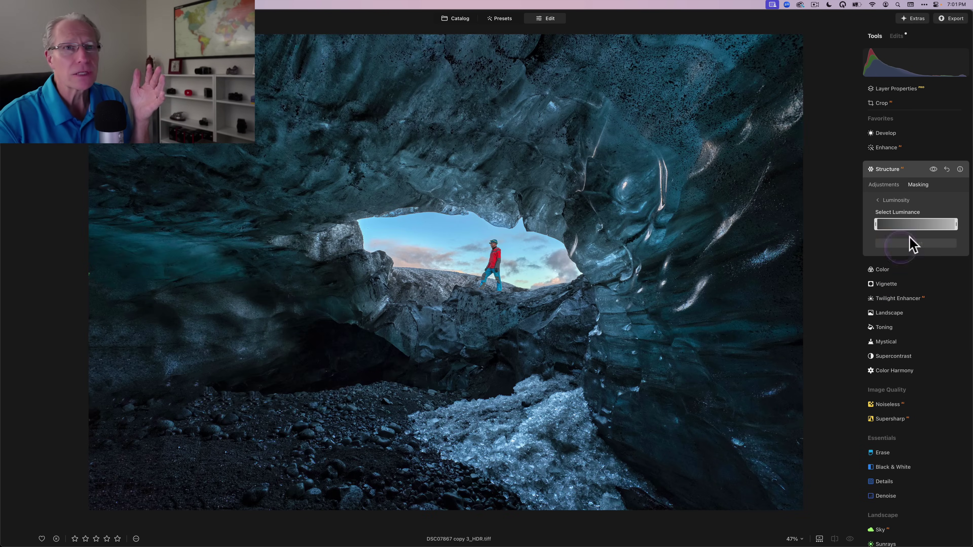
pyautogui.click(933, 169)
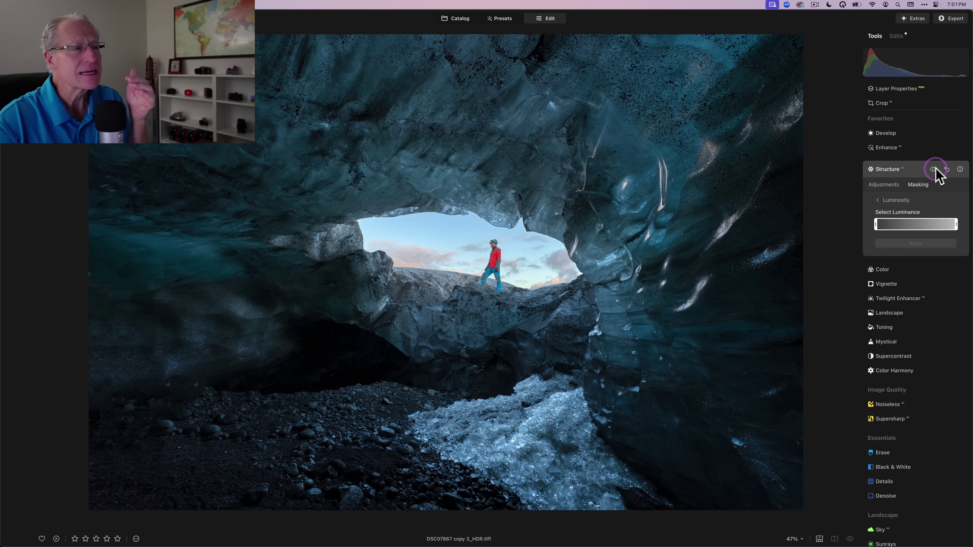
pyautogui.click(933, 169)
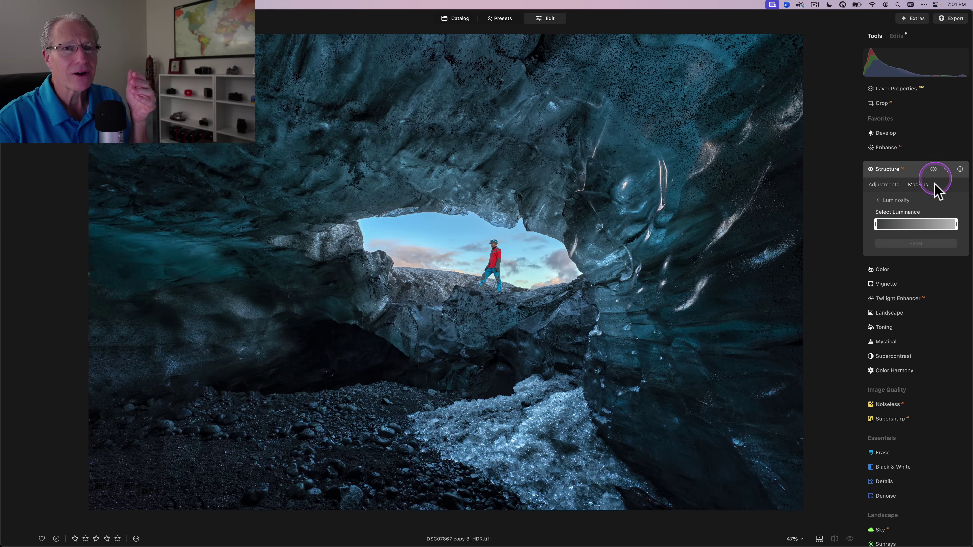
pyautogui.moveTo(955, 224); pyautogui.dragTo(932, 230)
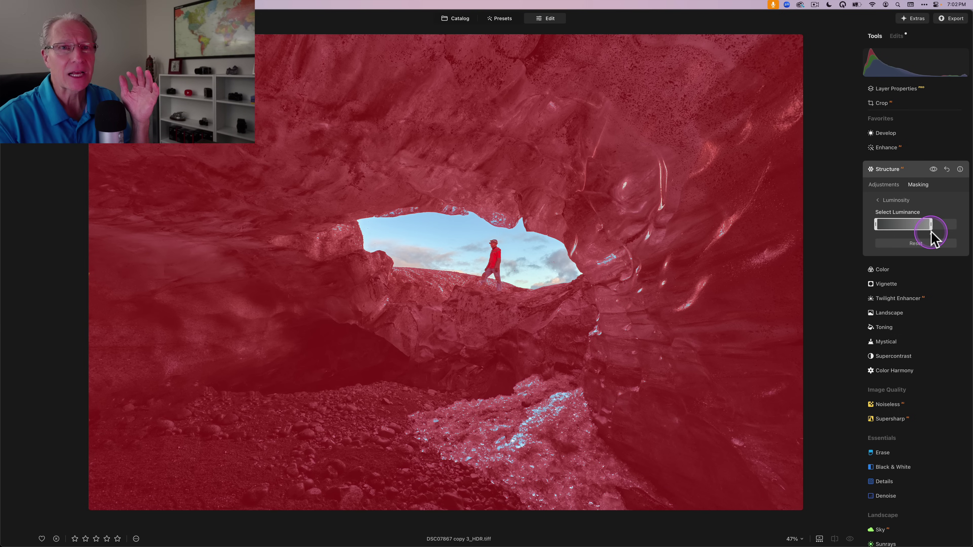
pyautogui.click(933, 230)
pyautogui.moveTo(933, 230); pyautogui.dragTo(932, 225)
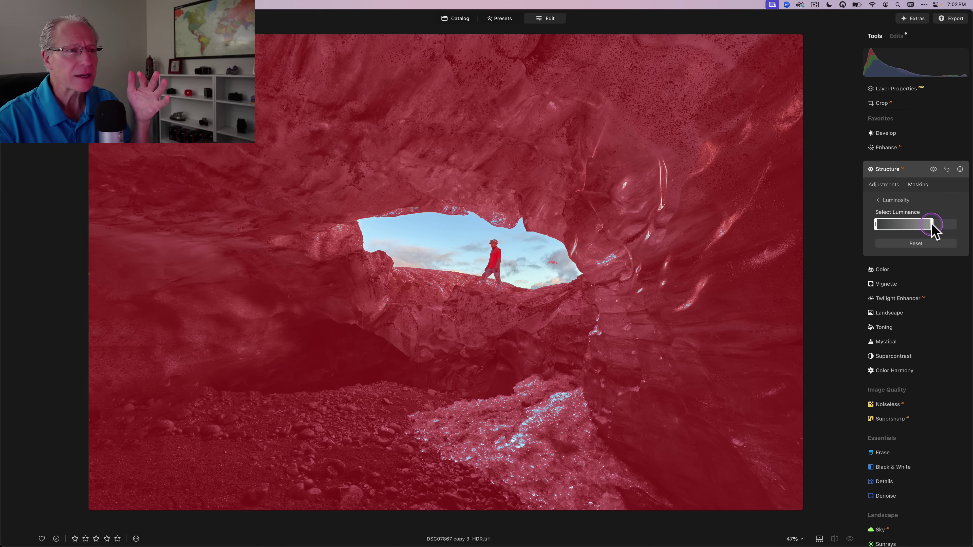
pyautogui.click(932, 227)
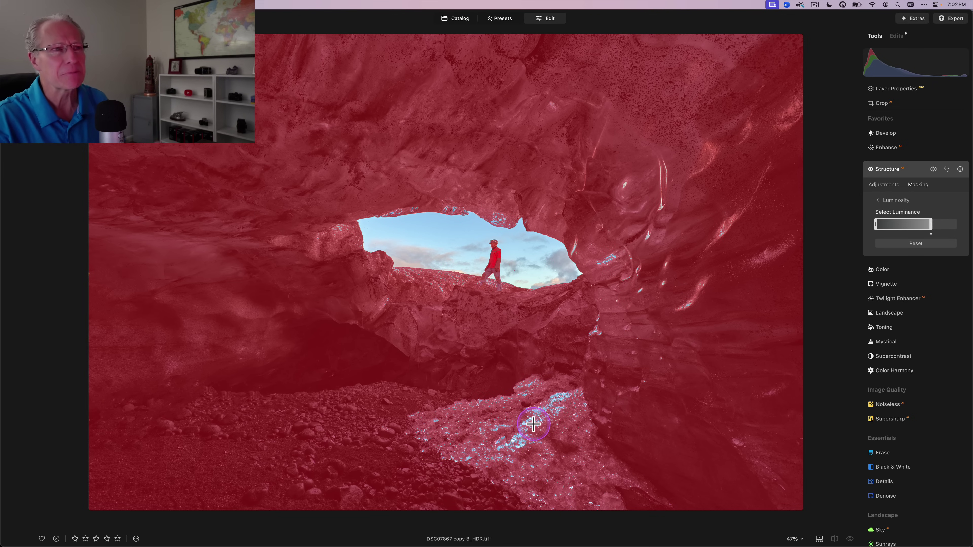
# Step: Paint the lower ice into the Structure mask with a size-148 brush, then compare Structure on and off
pyautogui.click(879, 199)
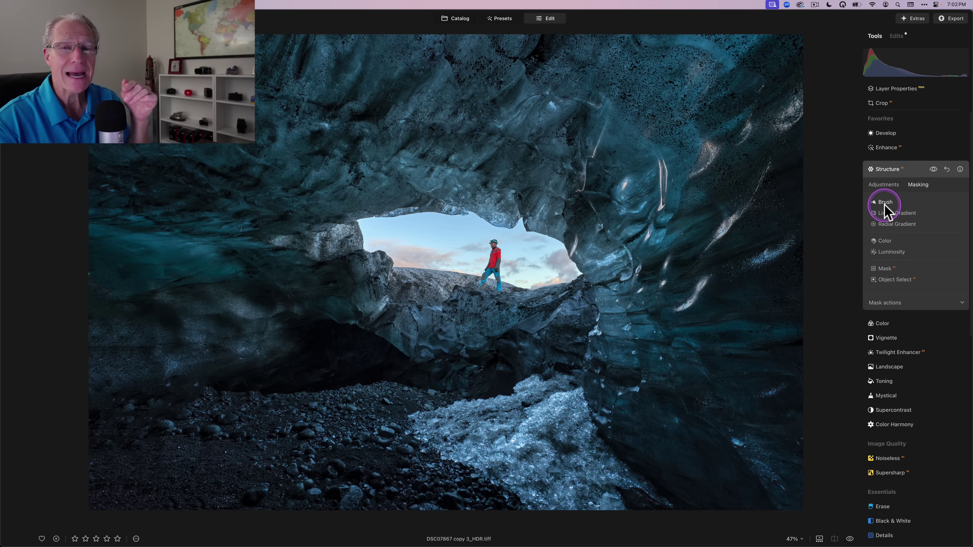
pyautogui.click(885, 202)
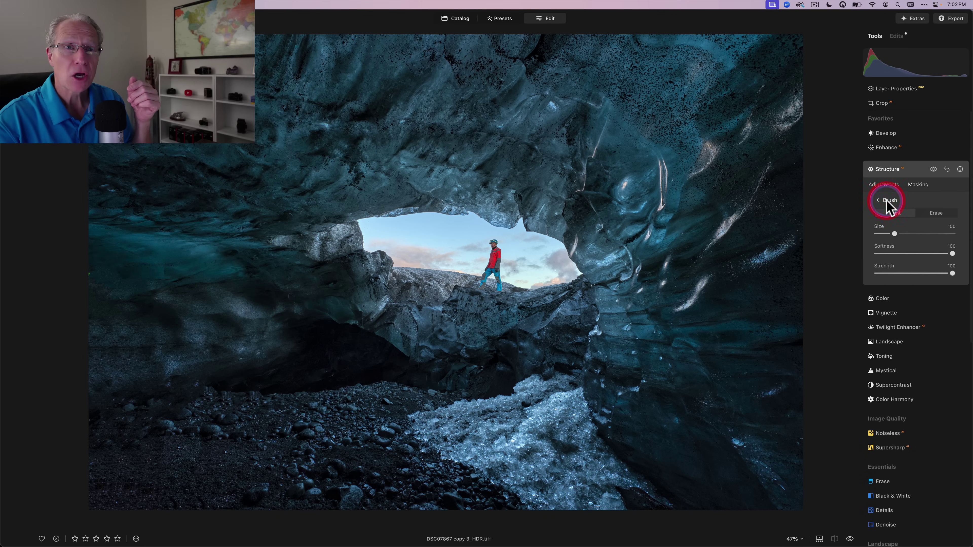
pyautogui.press(']')
pyautogui.press(']')
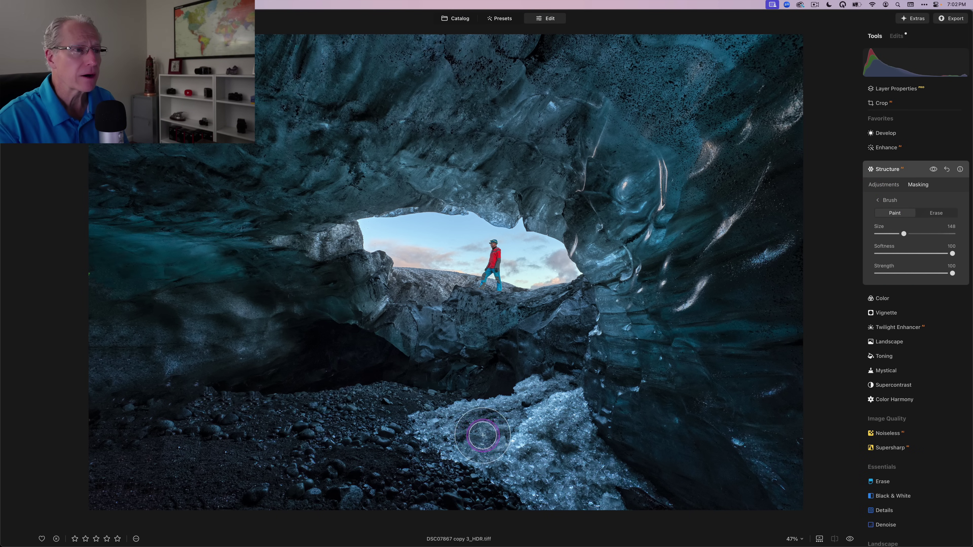
pyautogui.moveTo(448, 421)
pyautogui.mouseDown()
pyautogui.moveTo(546, 392)
pyautogui.moveTo(455, 410)
pyautogui.moveTo(536, 415)
pyautogui.moveTo(594, 394)
pyautogui.moveTo(420, 422)
pyautogui.moveTo(494, 463)
pyautogui.moveTo(549, 442)
pyautogui.moveTo(501, 452)
pyautogui.moveTo(578, 484)
pyautogui.moveTo(641, 474)
pyautogui.moveTo(538, 490)
pyautogui.moveTo(758, 434)
pyautogui.moveTo(638, 368)
pyautogui.moveTo(617, 252)
pyautogui.moveTo(655, 200)
pyautogui.moveTo(629, 164)
pyautogui.moveTo(547, 117)
pyautogui.moveTo(523, 148)
pyautogui.moveTo(365, 136)
pyautogui.moveTo(276, 190)
pyautogui.moveTo(291, 217)
pyautogui.moveTo(319, 220)
pyautogui.moveTo(376, 288)
pyautogui.moveTo(474, 303)
pyautogui.moveTo(530, 331)
pyautogui.moveTo(567, 371)
pyautogui.mouseUp()
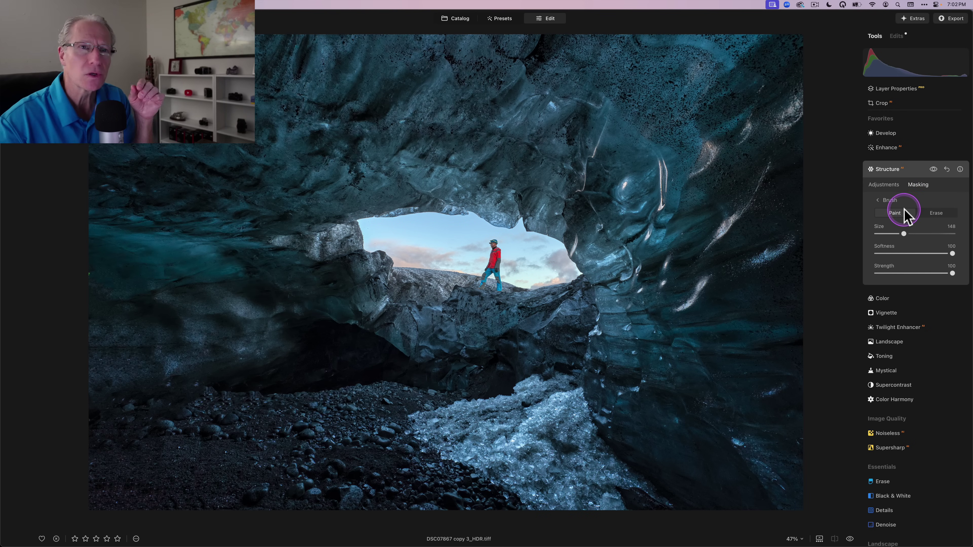
pyautogui.click(880, 186)
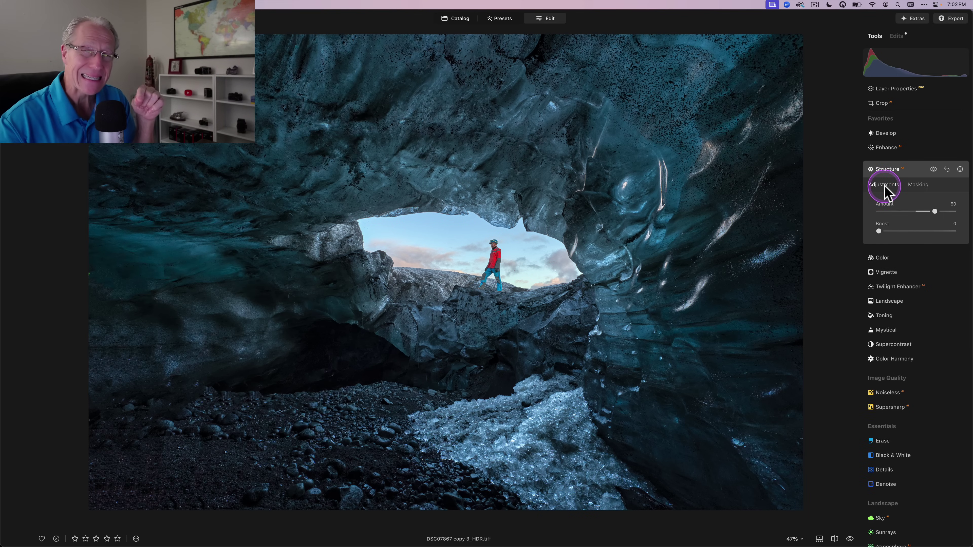
pyautogui.click(933, 169)
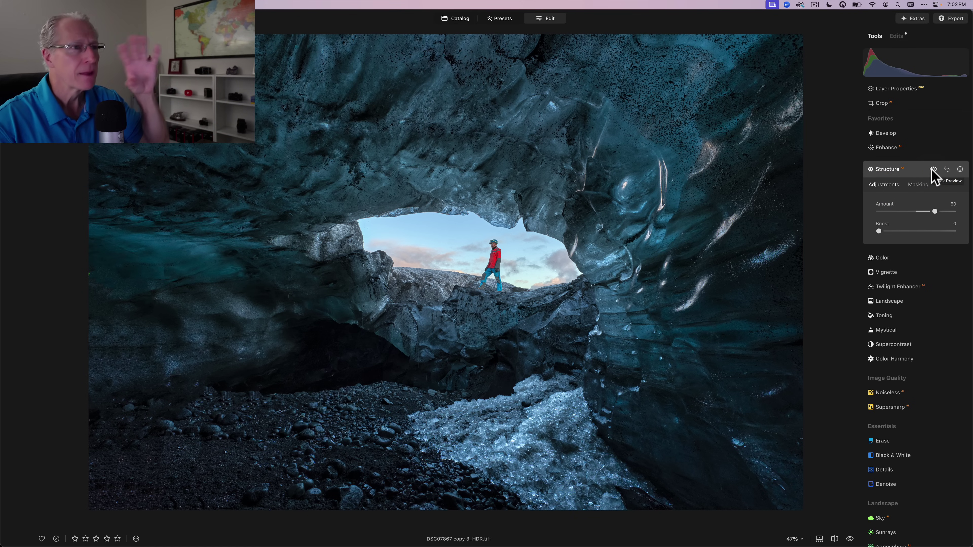
pyautogui.click(933, 169)
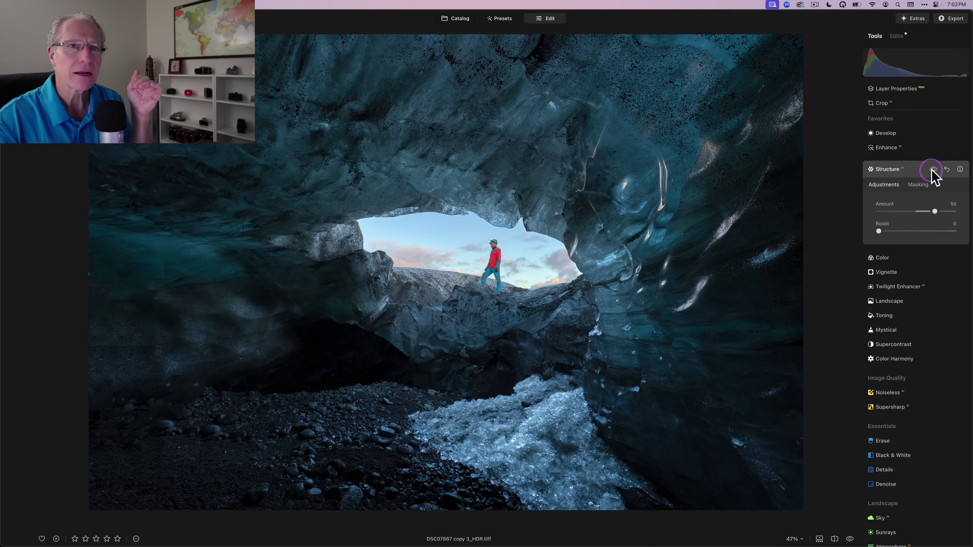
pyautogui.click(933, 169)
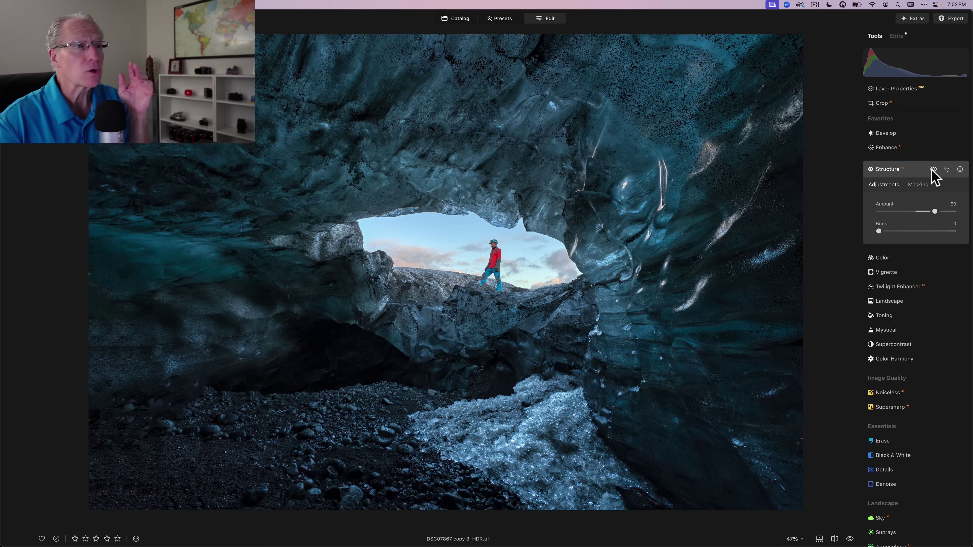
# Step: Copy the current Structure mask from Mask actions
pyautogui.click(895, 182)
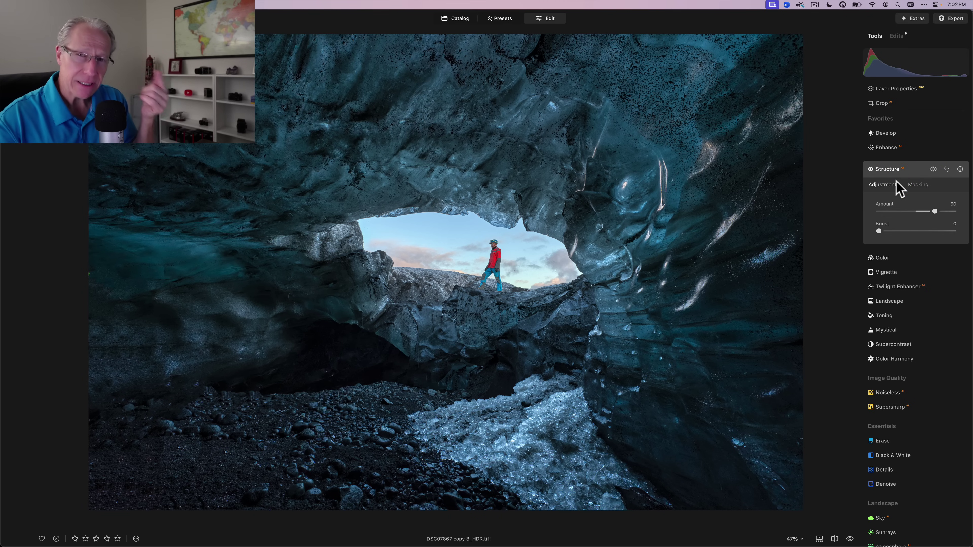
pyautogui.click(917, 184)
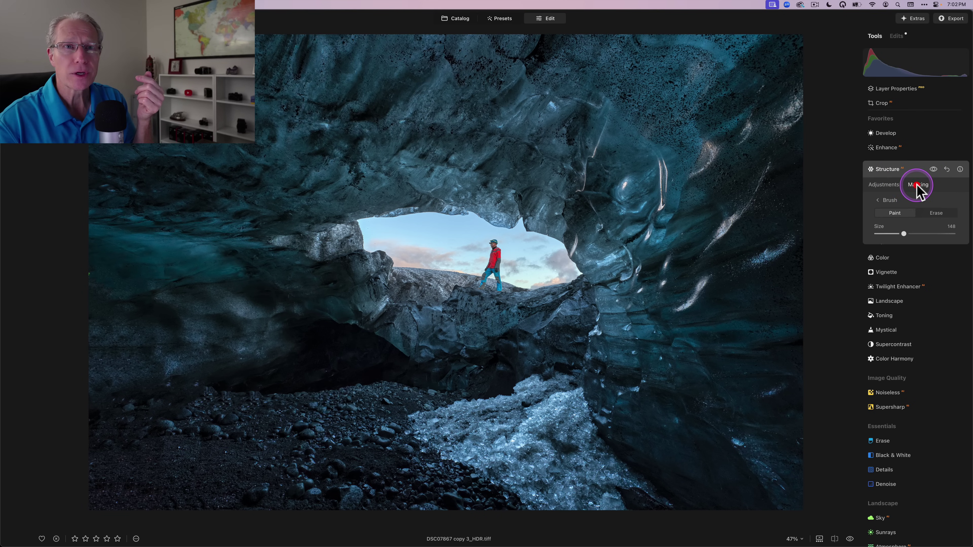
pyautogui.click(877, 207)
pyautogui.click(878, 203)
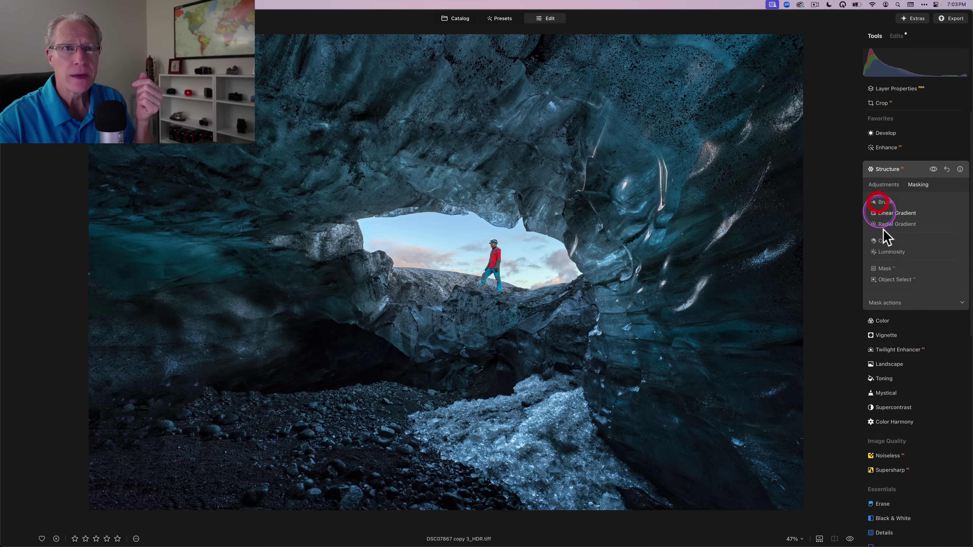
pyautogui.click(885, 303)
pyautogui.click(889, 329)
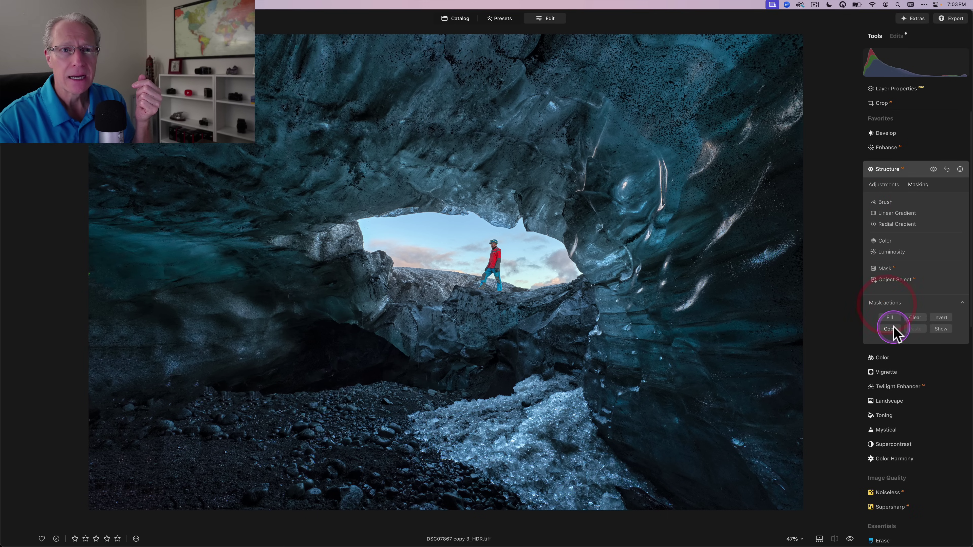
pyautogui.click(895, 169)
# Step: Paste the copied mask into Structure and invert it to cover the sky, previewing the overlay
pyautogui.click(890, 162)
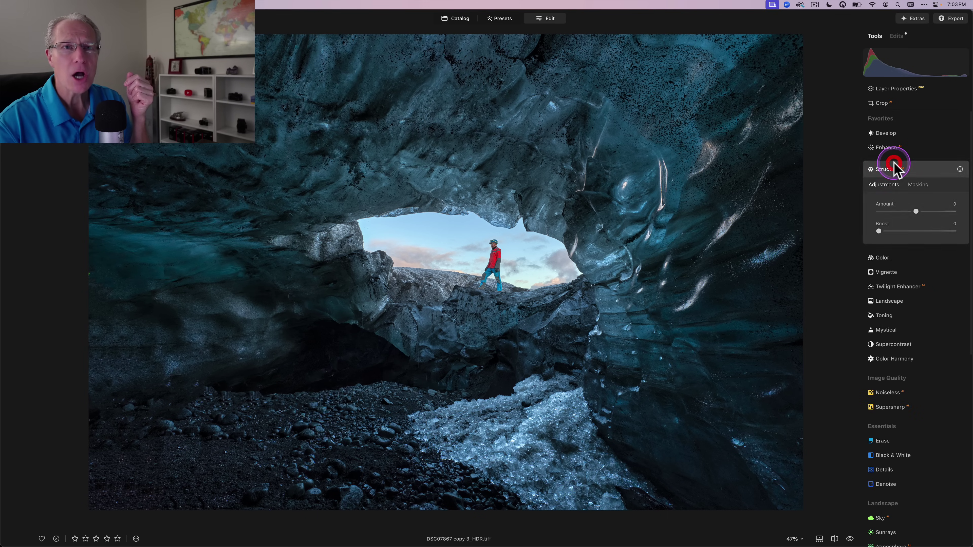
pyautogui.click(921, 185)
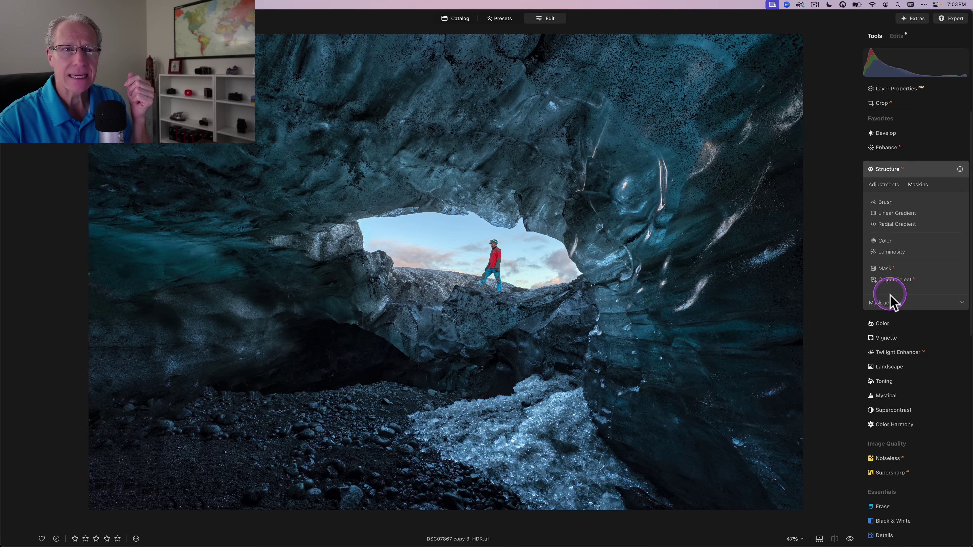
pyautogui.click(889, 301)
pyautogui.click(916, 330)
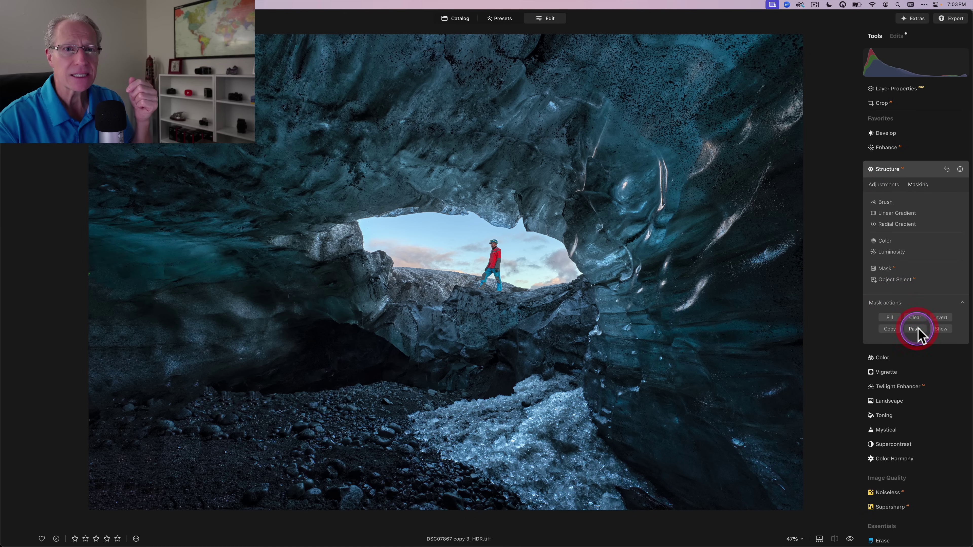
pyautogui.click(941, 330)
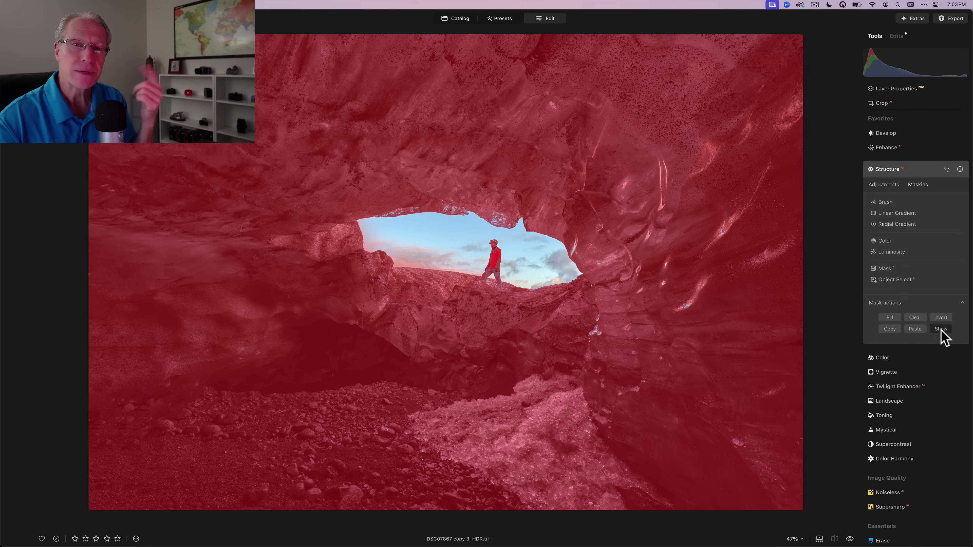
pyautogui.click(941, 320)
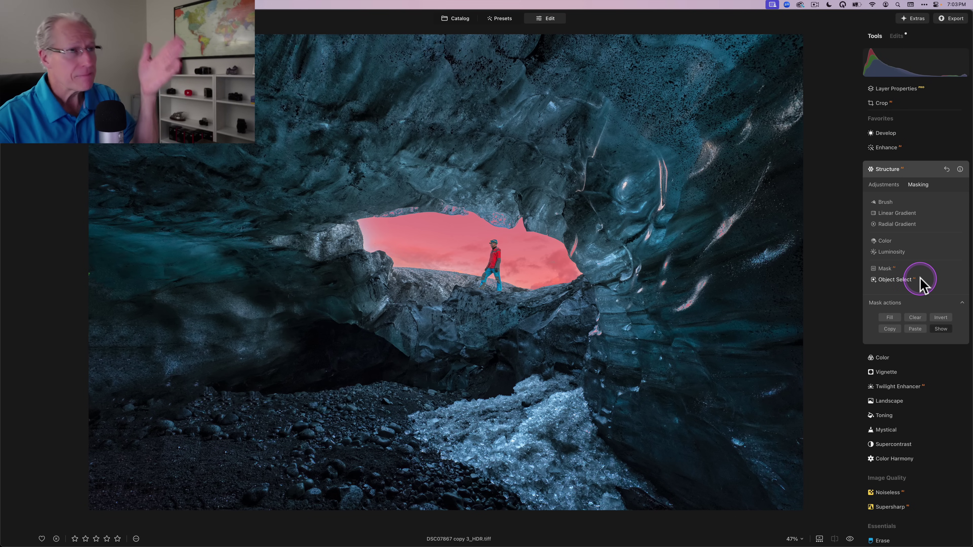
pyautogui.click(941, 329)
# Step: Drag the sky-masked Structure Amount down to -53, then collapse the Structure tool
pyautogui.click(883, 186)
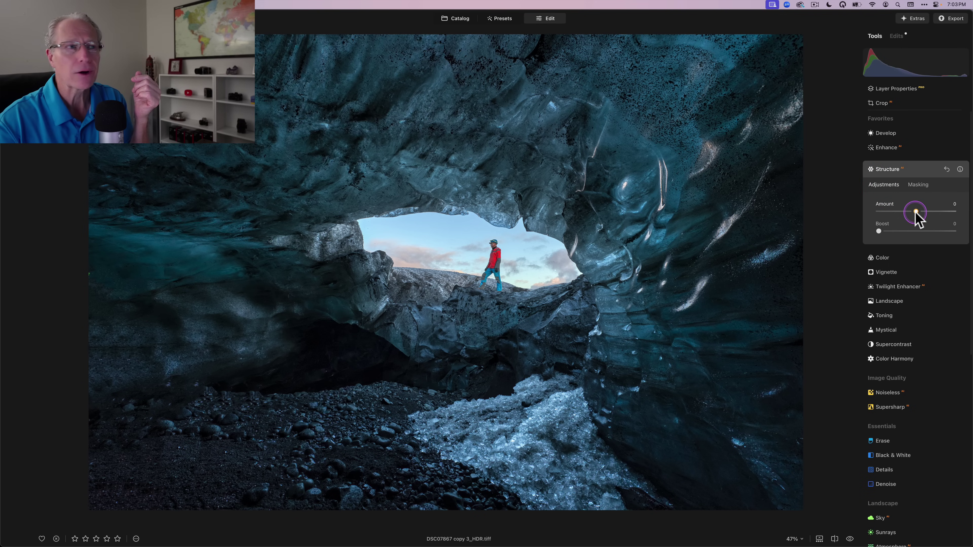
pyautogui.moveTo(916, 211); pyautogui.dragTo(903, 212)
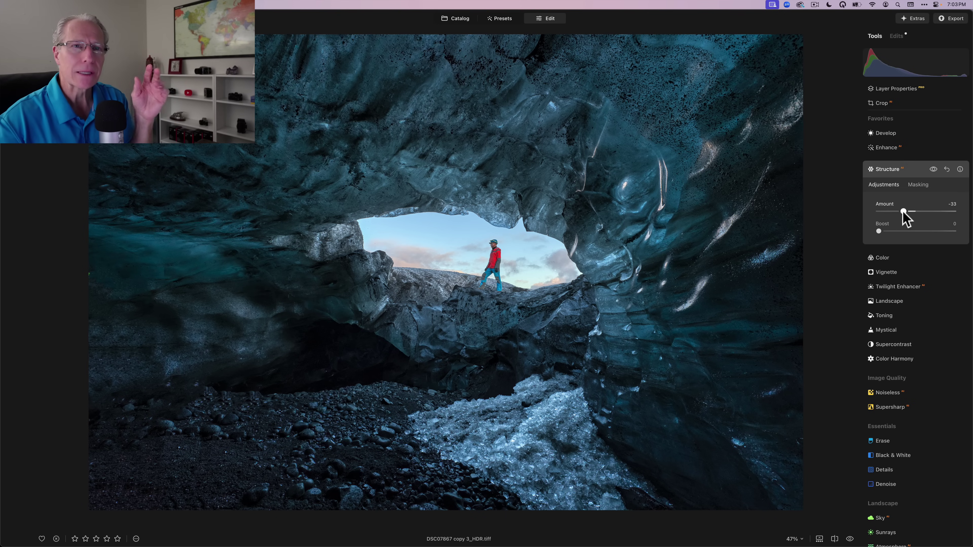
pyautogui.moveTo(902, 212)
pyautogui.mouseDown()
pyautogui.moveTo(843, 204)
pyautogui.moveTo(895, 211)
pyautogui.mouseUp()
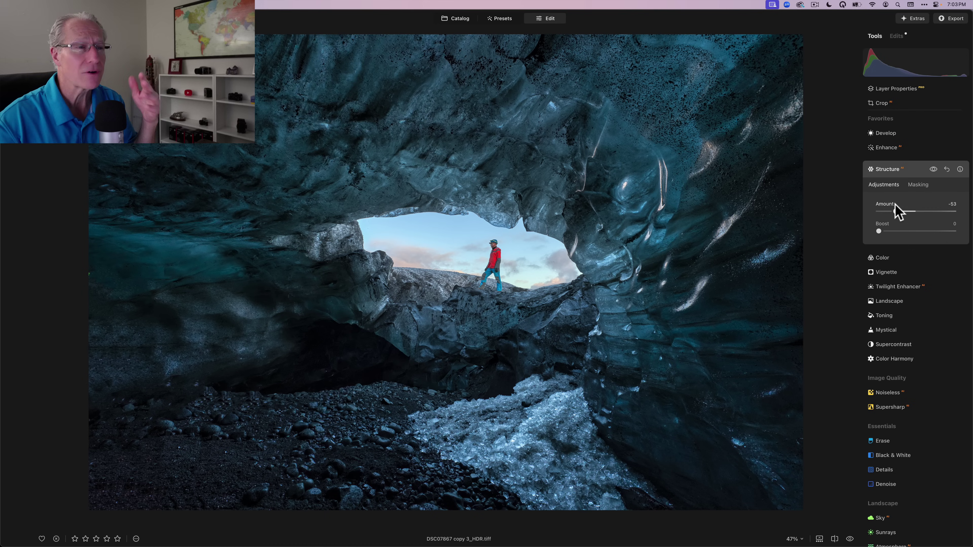
pyautogui.click(902, 172)
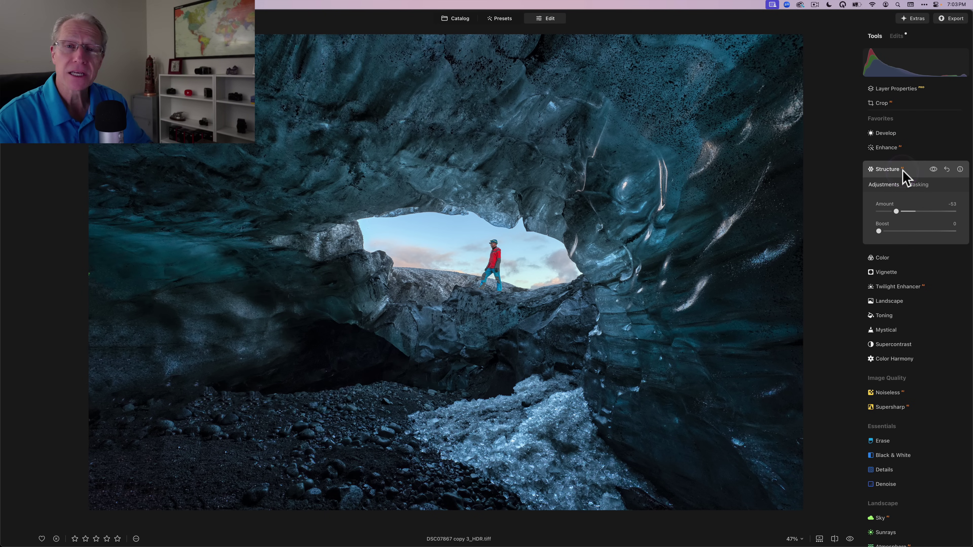
pyautogui.click(902, 171)
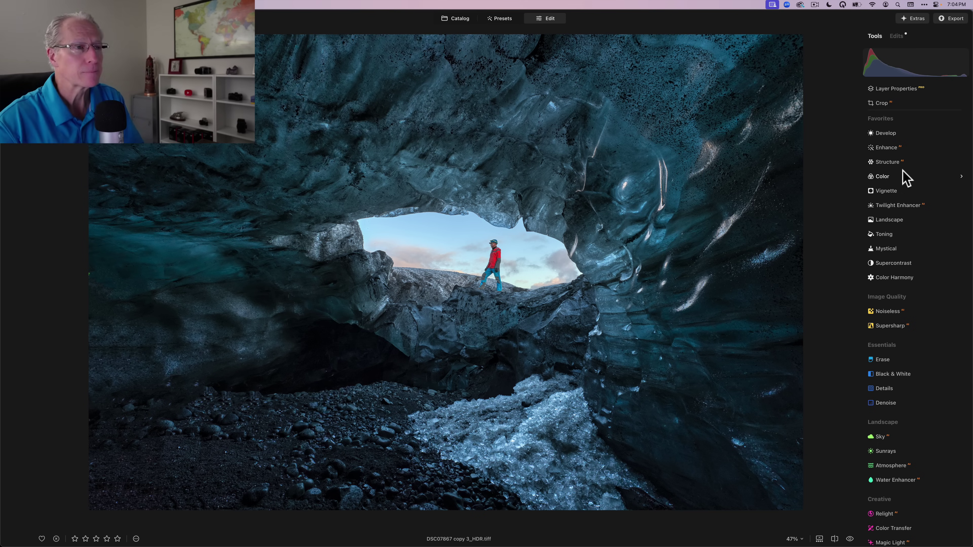
# Step: In Enhance, push Accent AI up to about 45, then ease it back to around 40
pyautogui.click(892, 148)
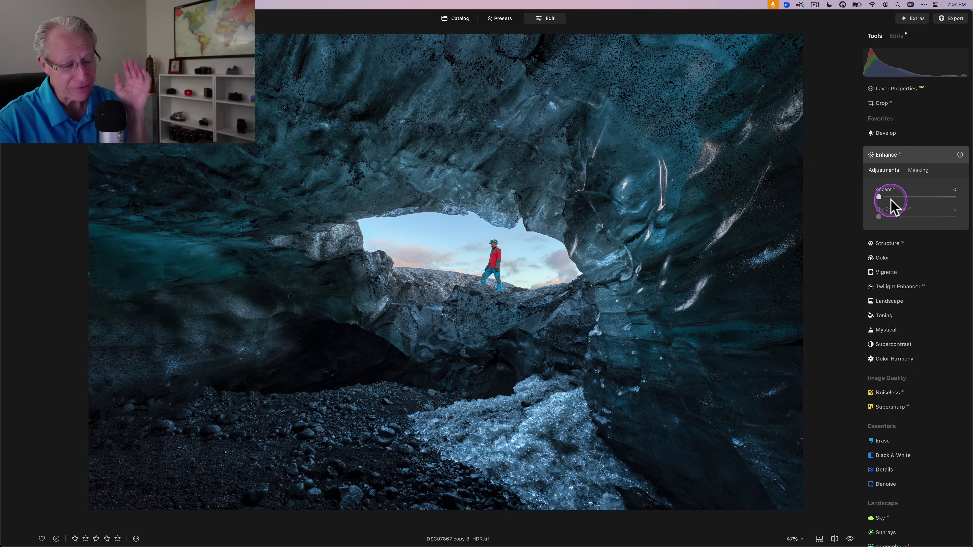
pyautogui.moveTo(895, 200); pyautogui.dragTo(911, 194)
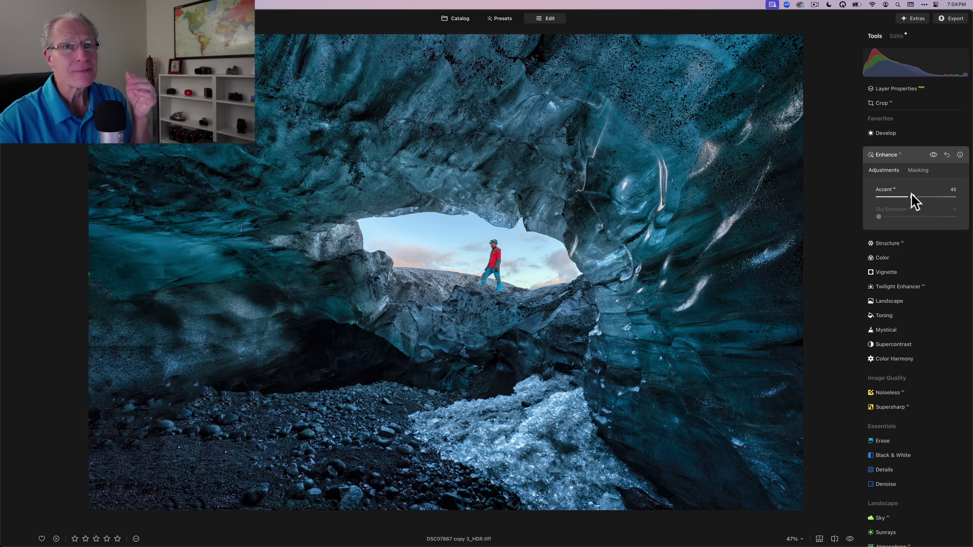
pyautogui.moveTo(912, 201); pyautogui.dragTo(909, 201)
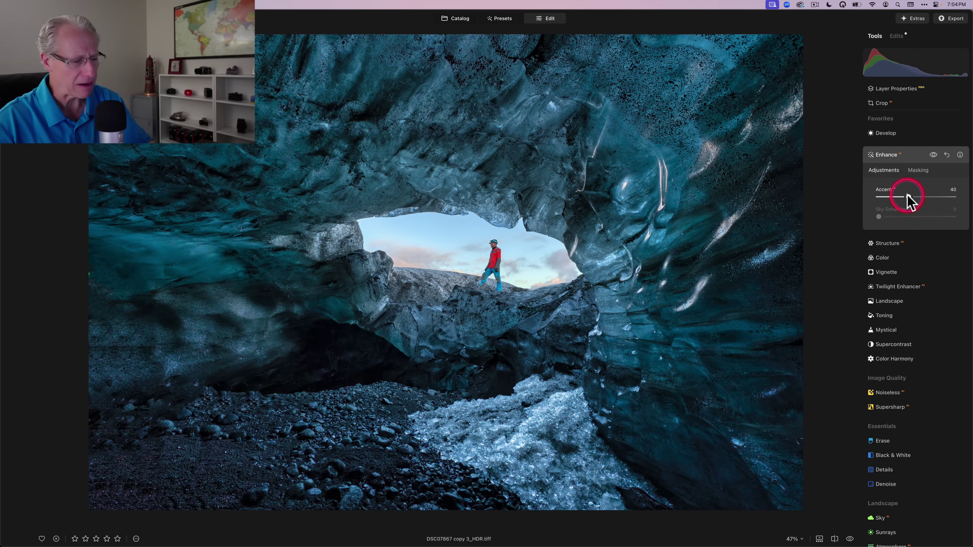
# Step: Add a Luminosity mask to Enhance, moving the left luminance handle to exclude the darkest cave shadows
pyautogui.click(918, 170)
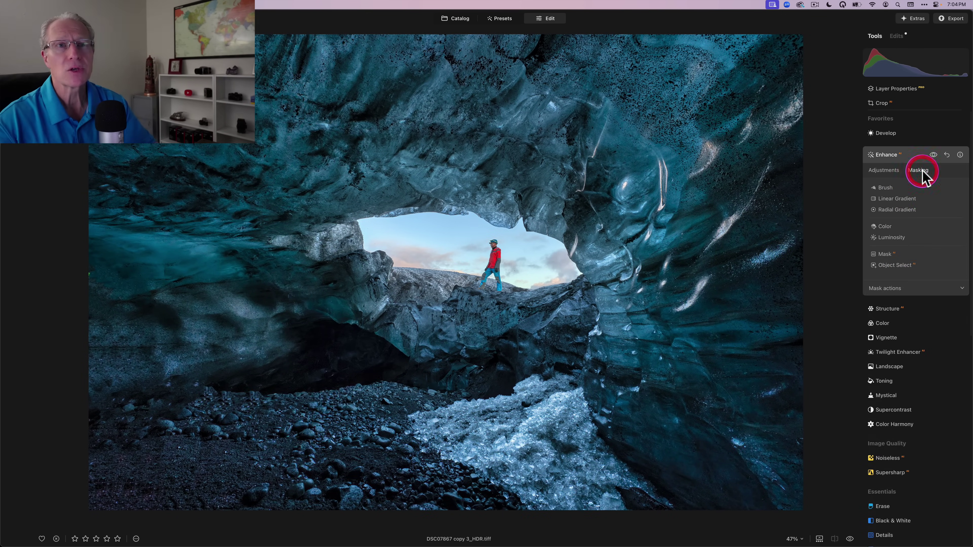
pyautogui.click(891, 237)
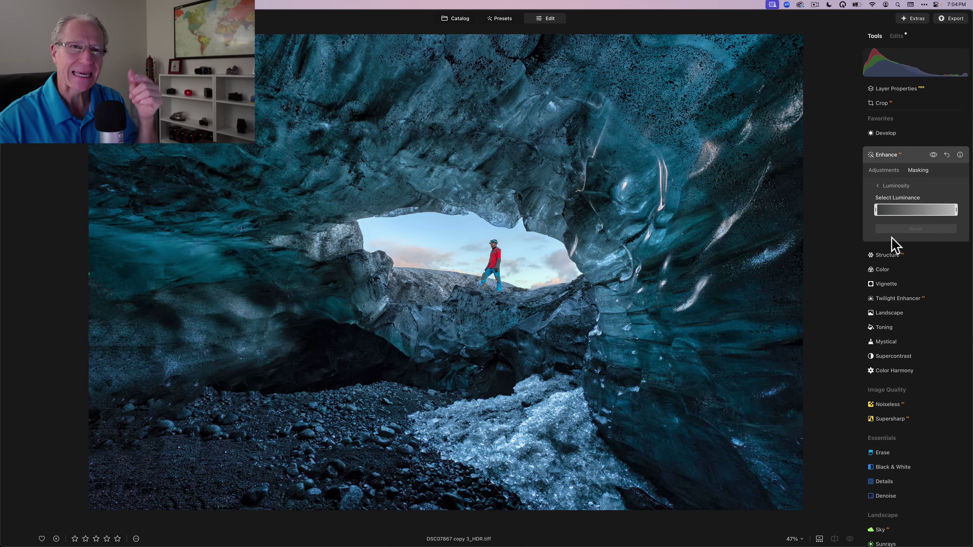
pyautogui.click(886, 210)
pyautogui.moveTo(885, 210)
pyautogui.mouseDown()
pyautogui.moveTo(874, 211)
pyautogui.moveTo(888, 210)
pyautogui.mouseUp()
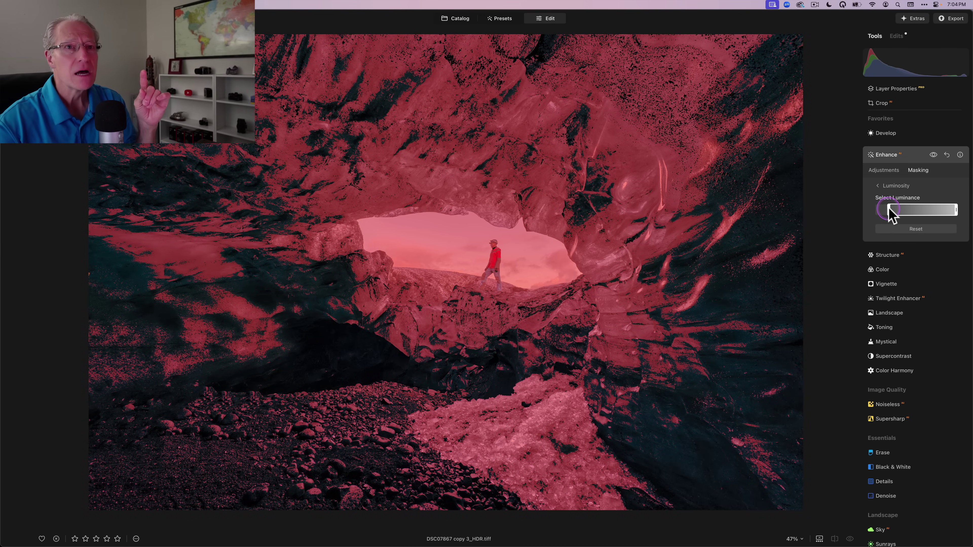
pyautogui.moveTo(890, 215)
pyautogui.mouseDown()
pyautogui.moveTo(894, 224)
pyautogui.moveTo(883, 221)
pyautogui.moveTo(891, 211)
pyautogui.moveTo(901, 217)
pyautogui.mouseUp()
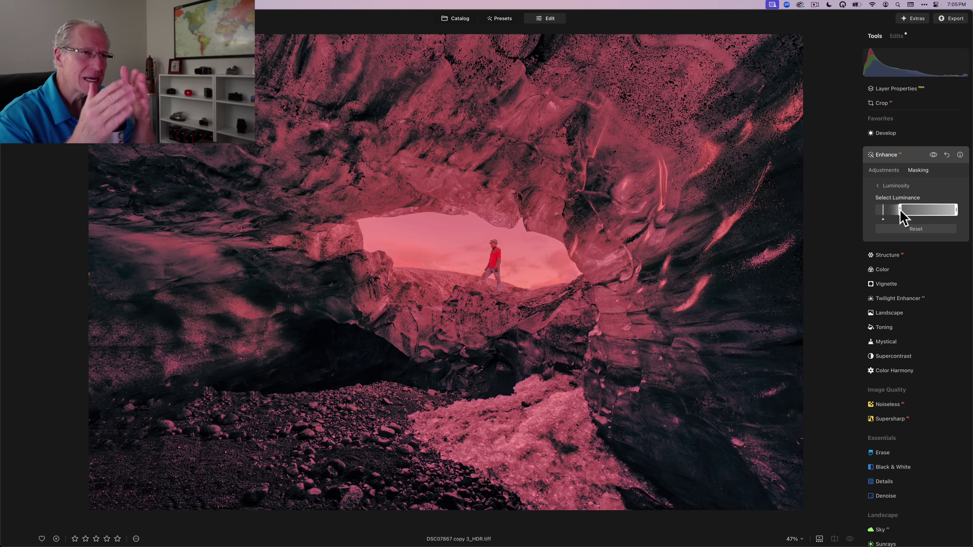
pyautogui.moveTo(900, 217); pyautogui.dragTo(902, 216)
pyautogui.click(885, 171)
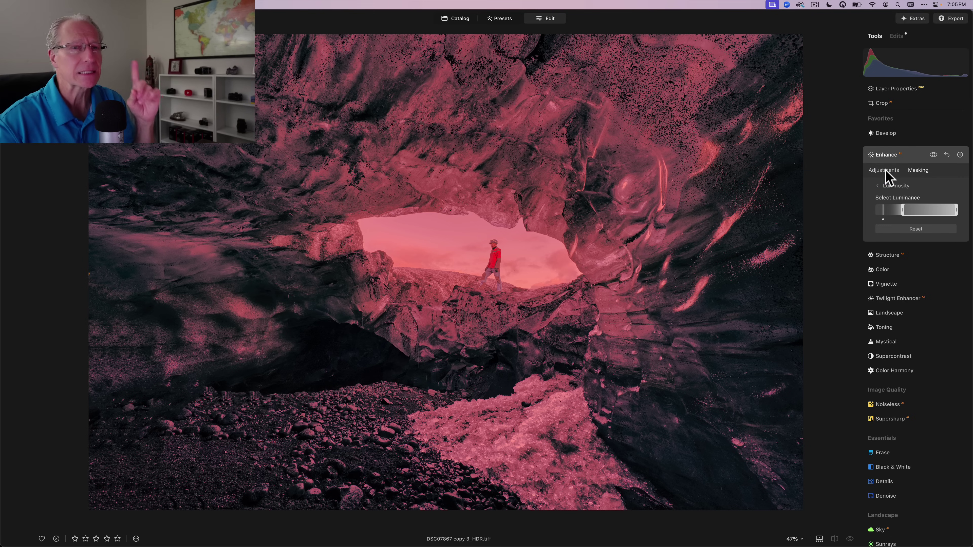
pyautogui.click(885, 171)
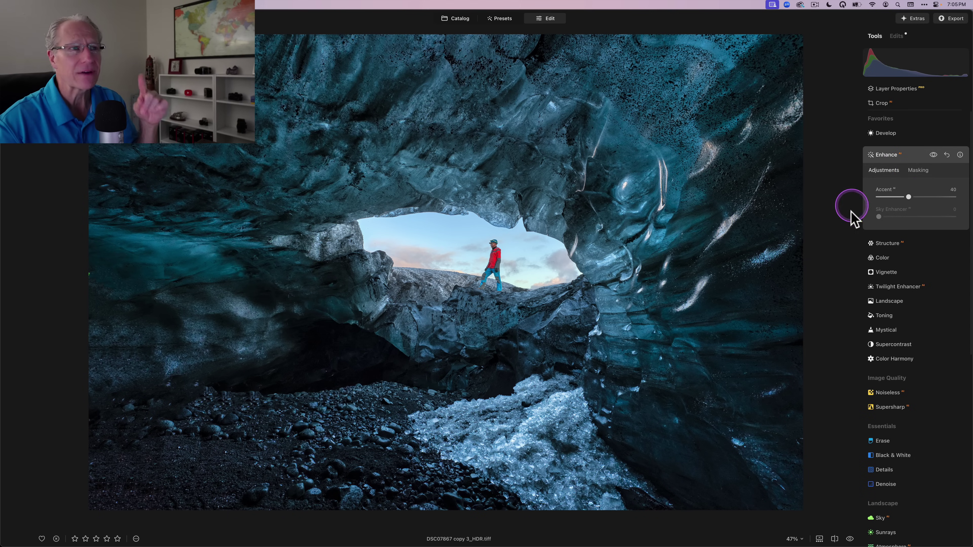
# Step: Compare the Enhance effect on and off, then lower Accent to 39
pyautogui.click(934, 155)
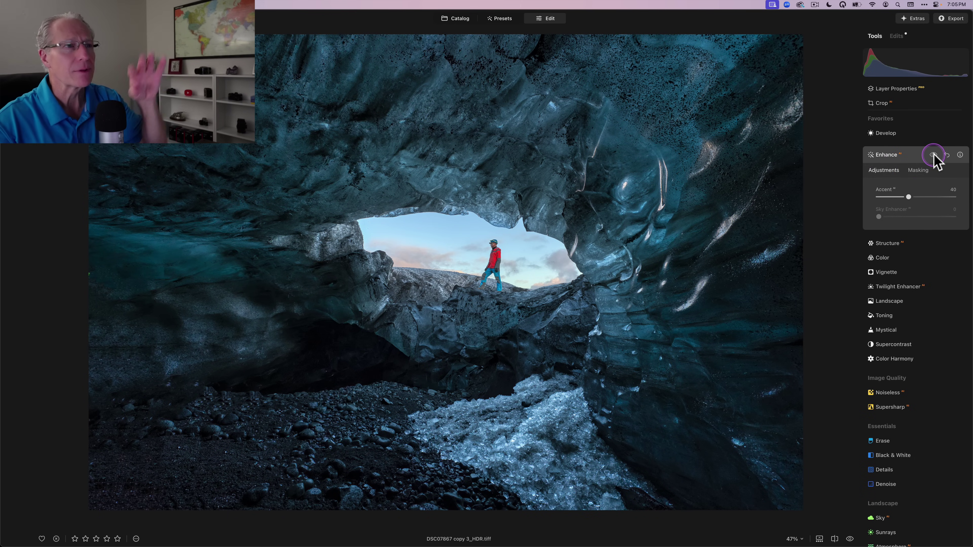
pyautogui.click(933, 155)
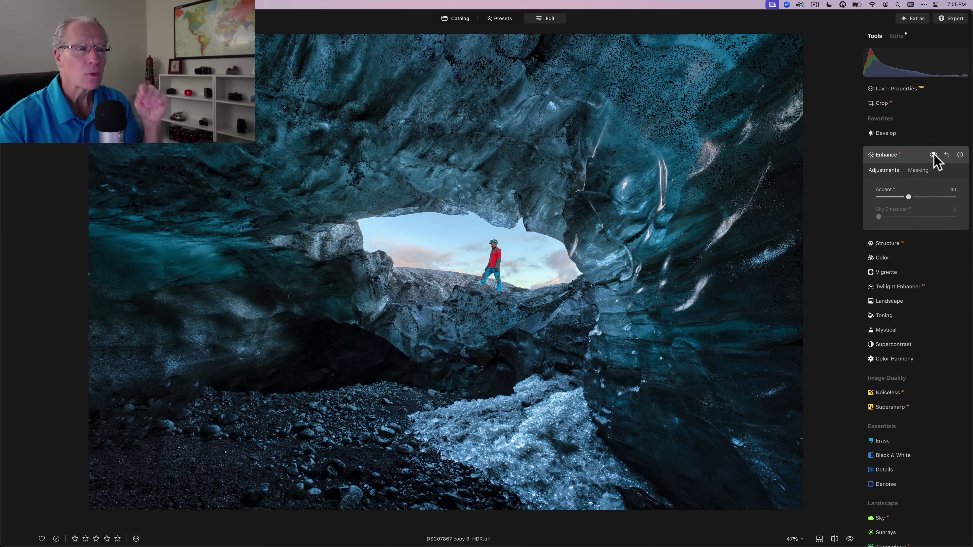
pyautogui.click(908, 197)
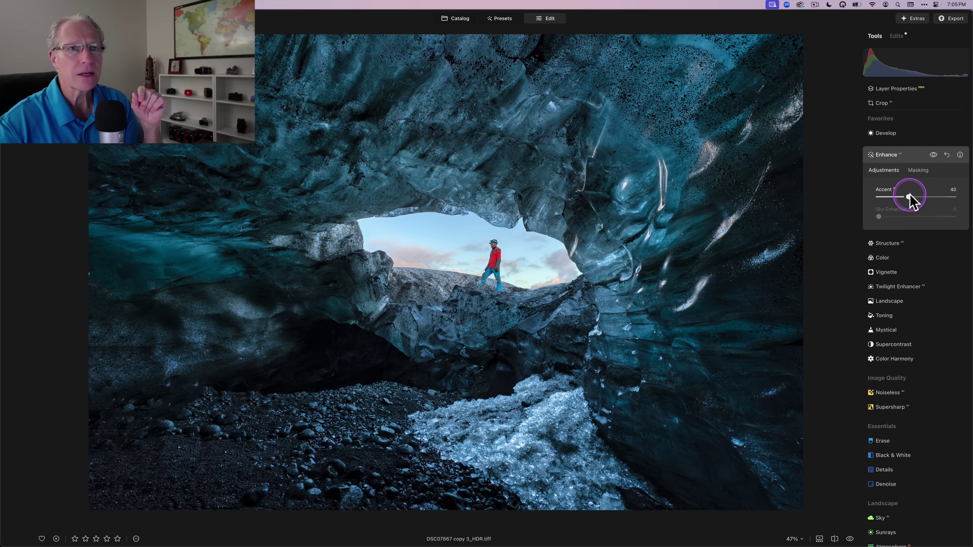
pyautogui.click(908, 197)
pyautogui.moveTo(911, 202)
pyautogui.mouseDown()
pyautogui.moveTo(922, 202)
pyautogui.moveTo(886, 210)
pyautogui.moveTo(909, 205)
pyautogui.mouseUp()
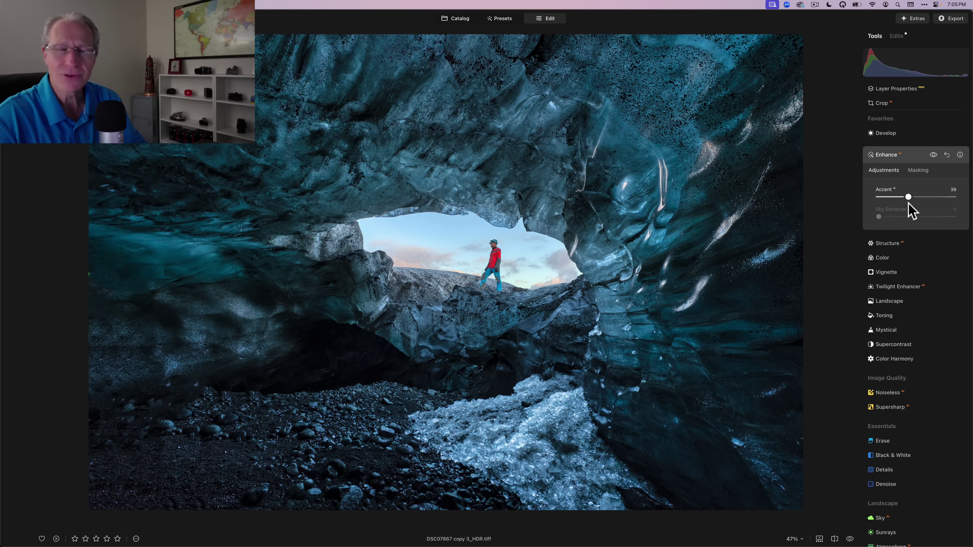
# Step: Recheck the Enhance before/after and collapse the Enhance settings
pyautogui.click(933, 155)
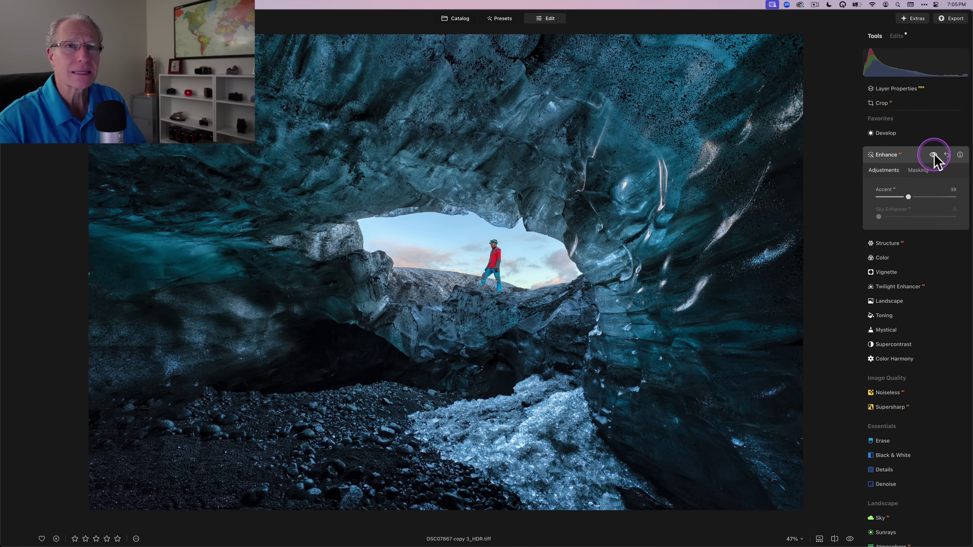
pyautogui.click(933, 155)
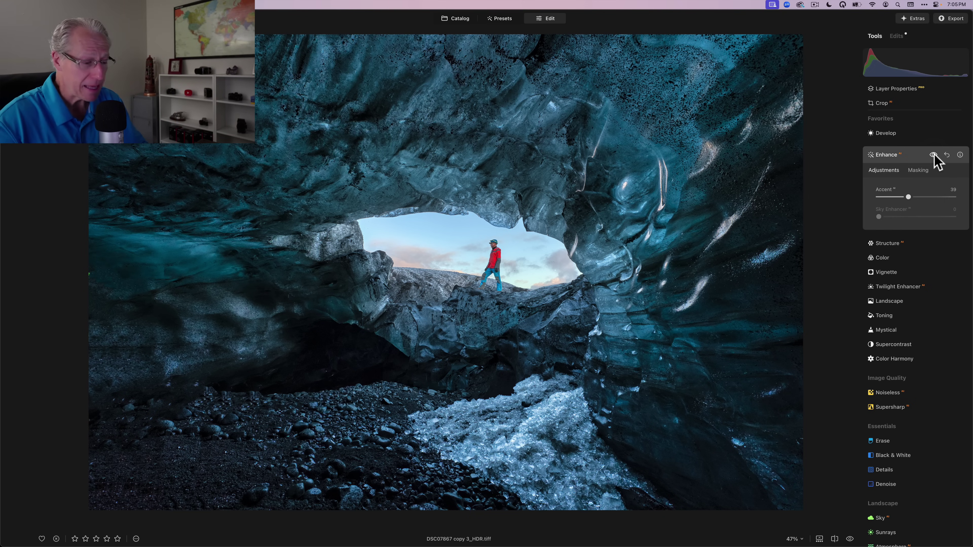
pyautogui.click(912, 155)
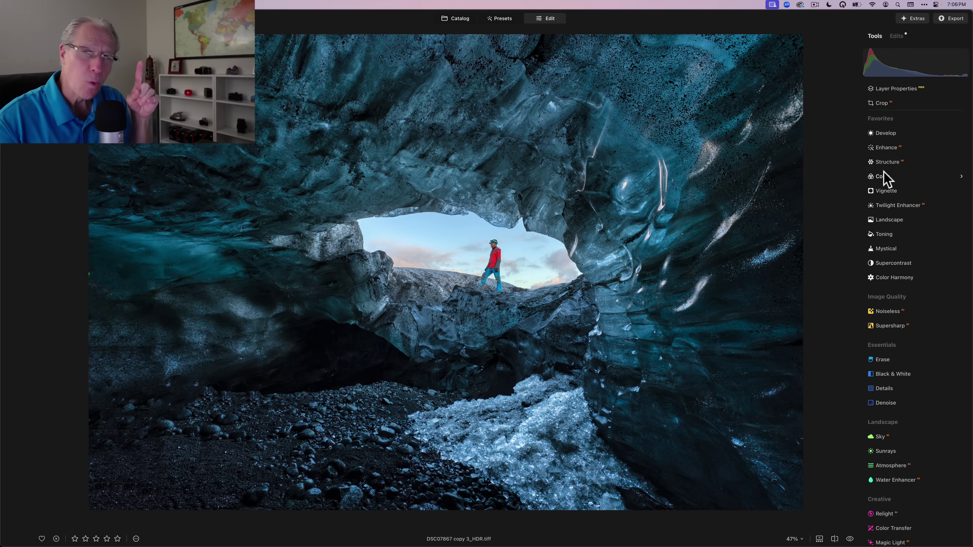
# Step: Set Color Harmony's Brilliance to 10 and Split Color Warmth Warm to 10
pyautogui.click(894, 277)
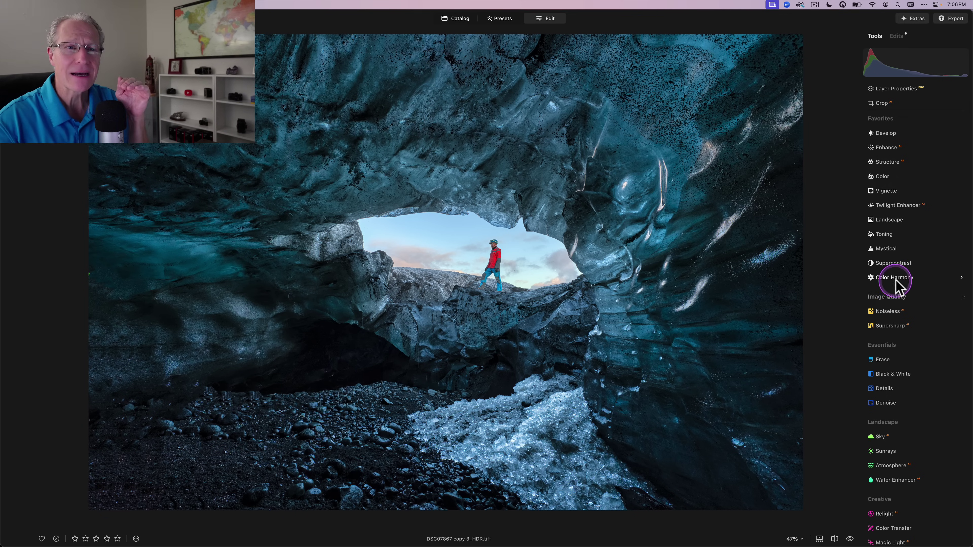
pyautogui.scroll(-5, 896, 287)
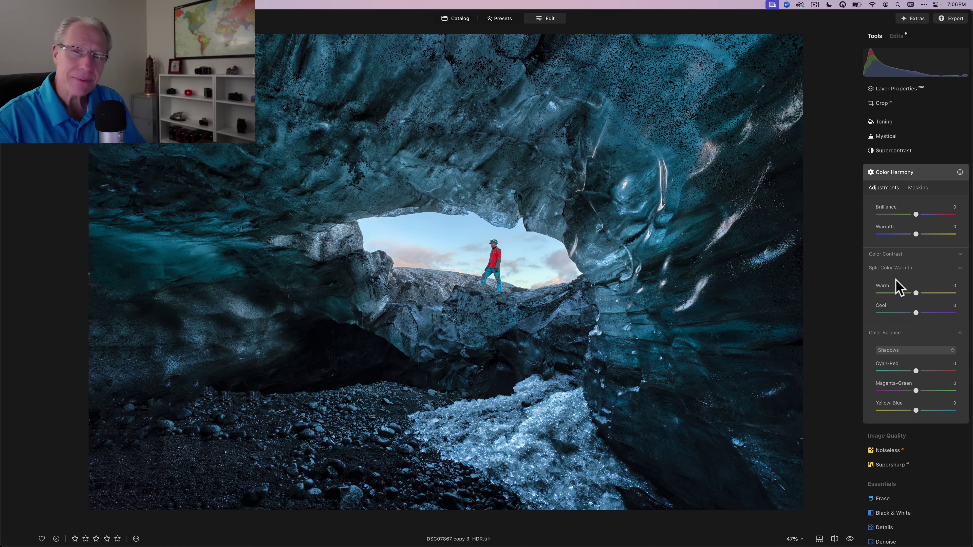
pyautogui.moveTo(915, 214); pyautogui.dragTo(923, 219)
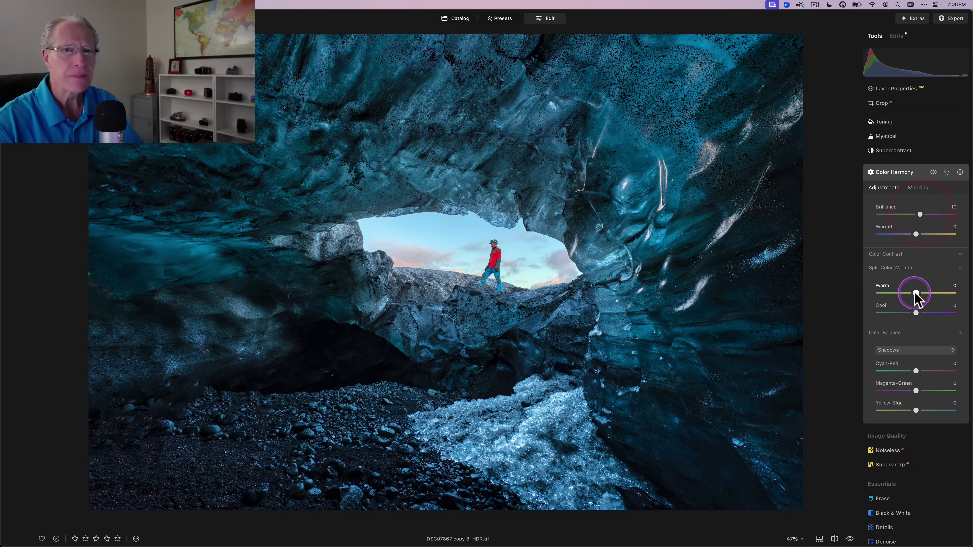
pyautogui.moveTo(915, 293); pyautogui.dragTo(919, 294)
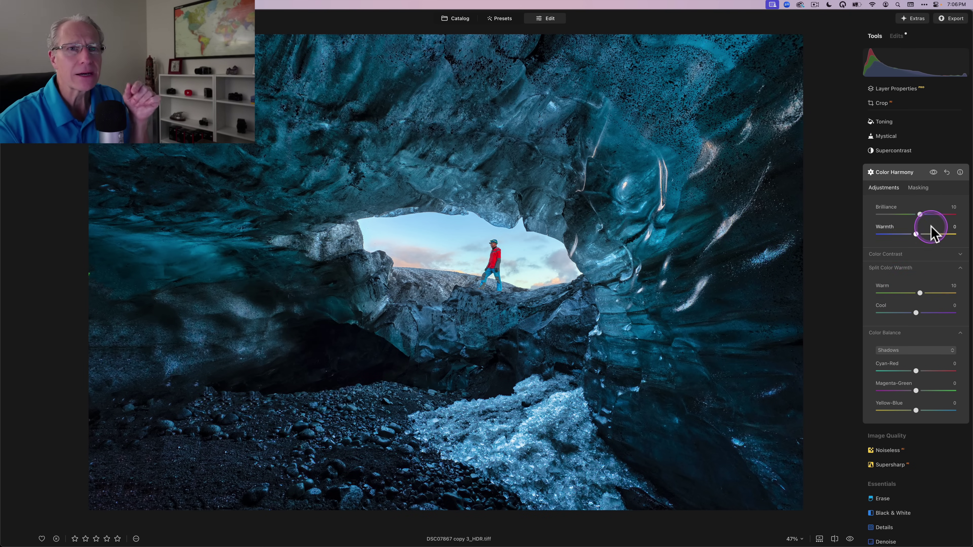
# Step: Compare without Color Harmony, then set the shadows Yellow-Blue balance to 2
pyautogui.click(932, 173)
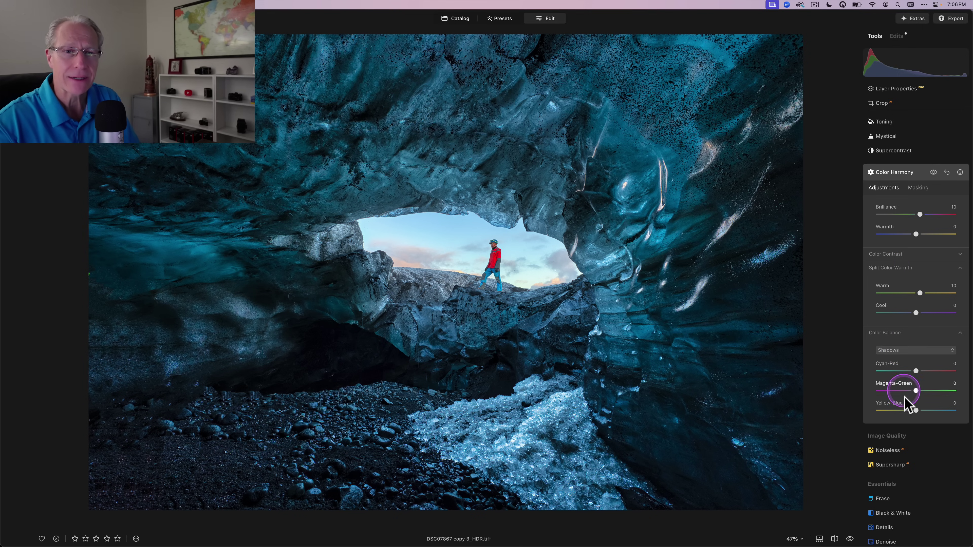
pyautogui.moveTo(917, 413); pyautogui.dragTo(918, 414)
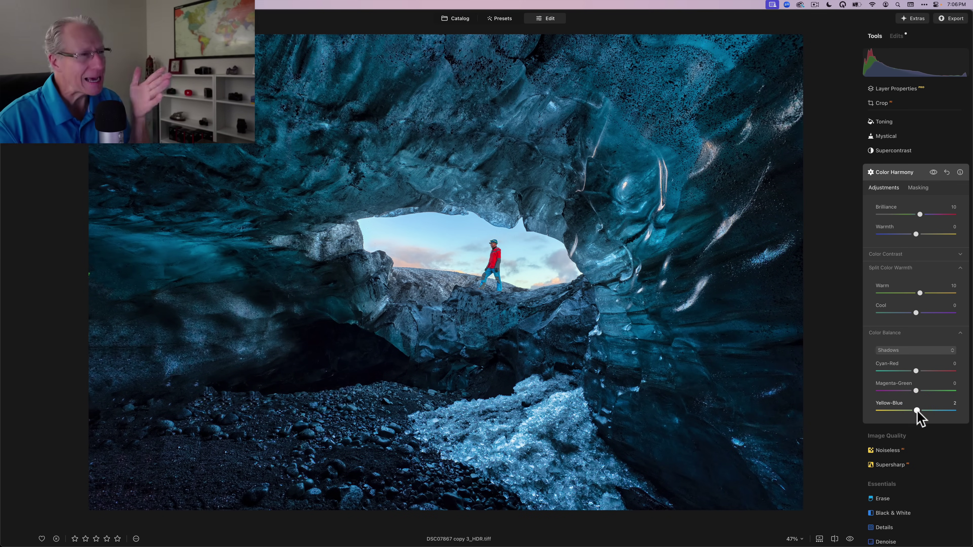
pyautogui.click(902, 352)
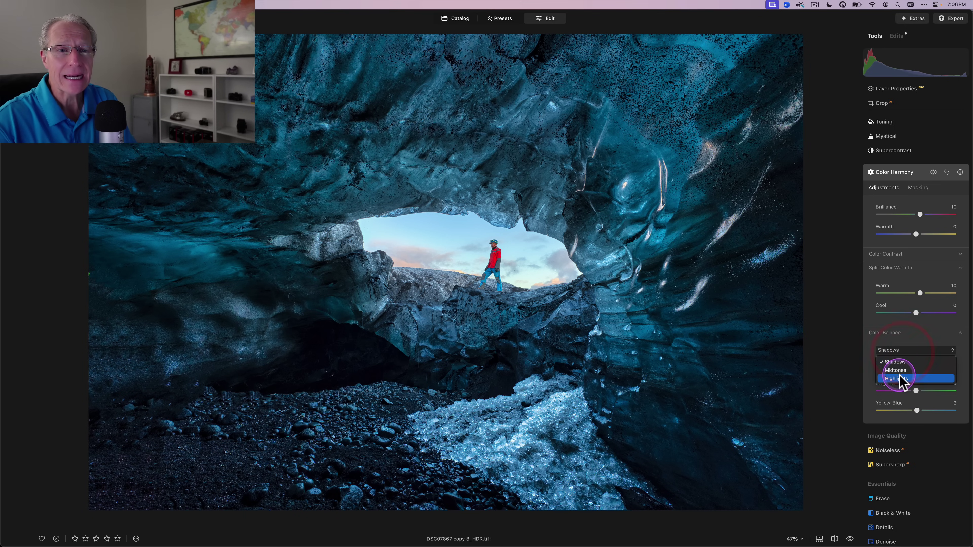
# Step: Set the highlights Cyan-Red balance to 19 and compare Color Harmony on and off
pyautogui.click(896, 381)
pyautogui.moveTo(920, 368); pyautogui.dragTo(924, 373)
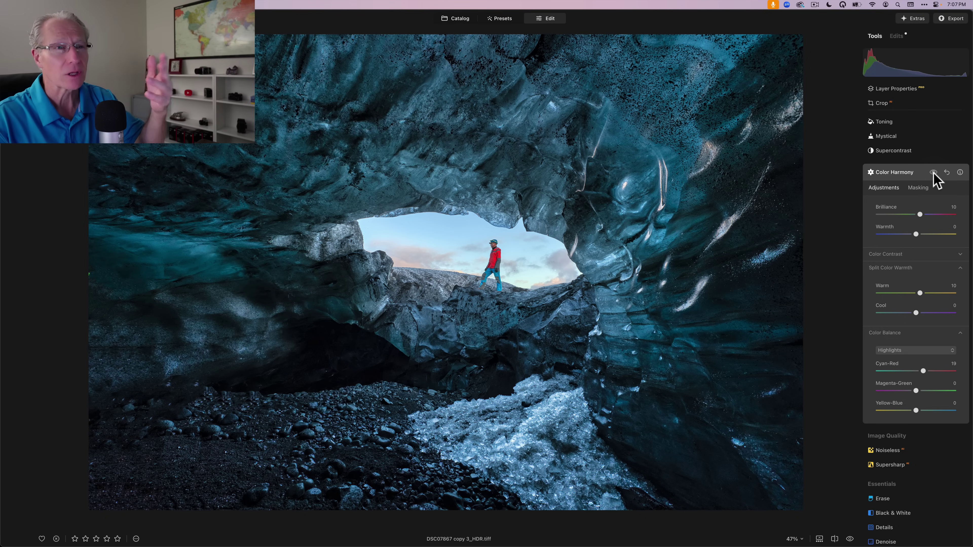
pyautogui.click(933, 173)
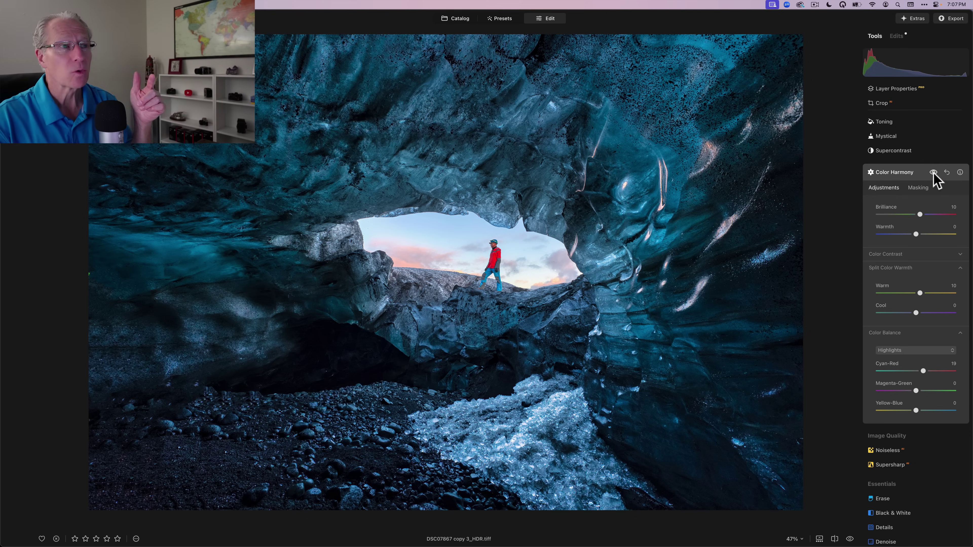
pyautogui.click(933, 173)
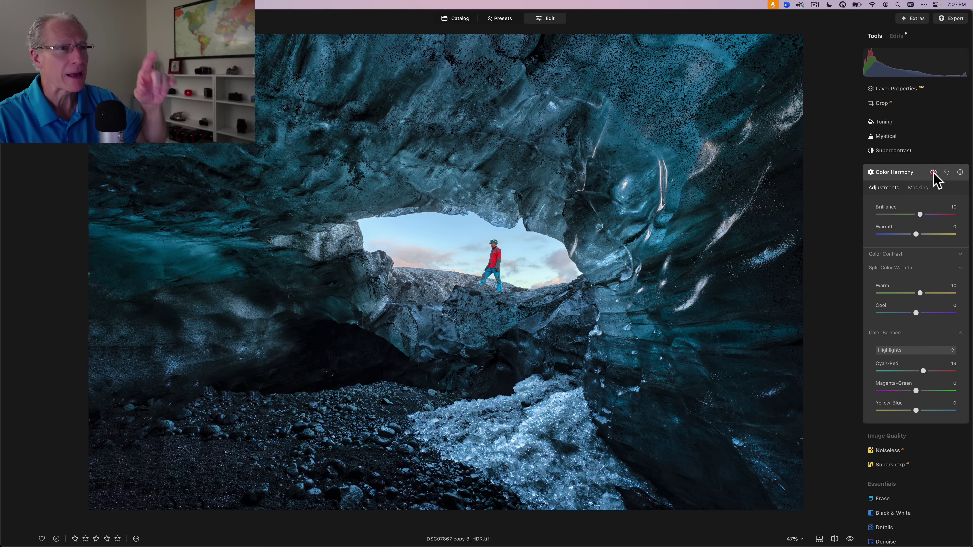
pyautogui.click(933, 172)
# Step: Collapse Color Harmony and use backslash to compare the original with the finished edit
pyautogui.click(912, 177)
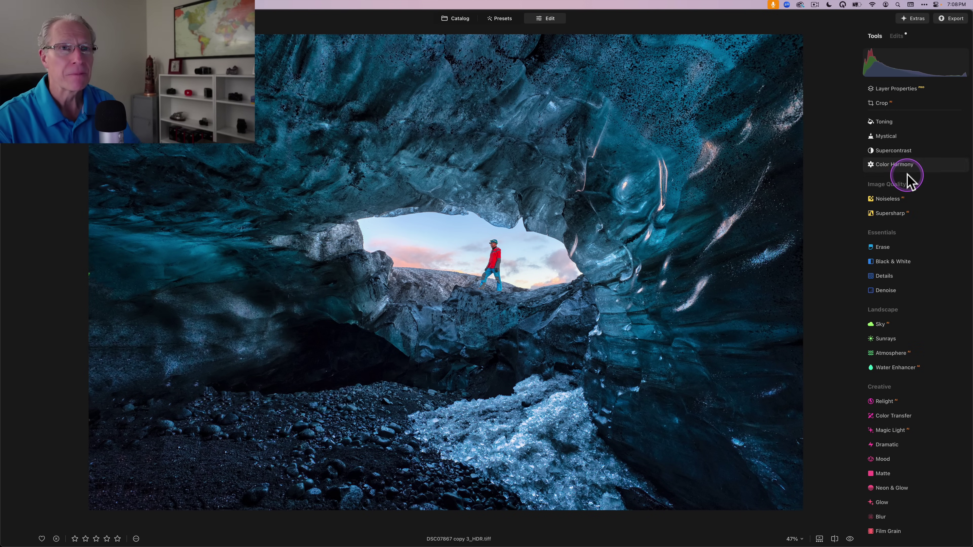
pyautogui.press('\\')
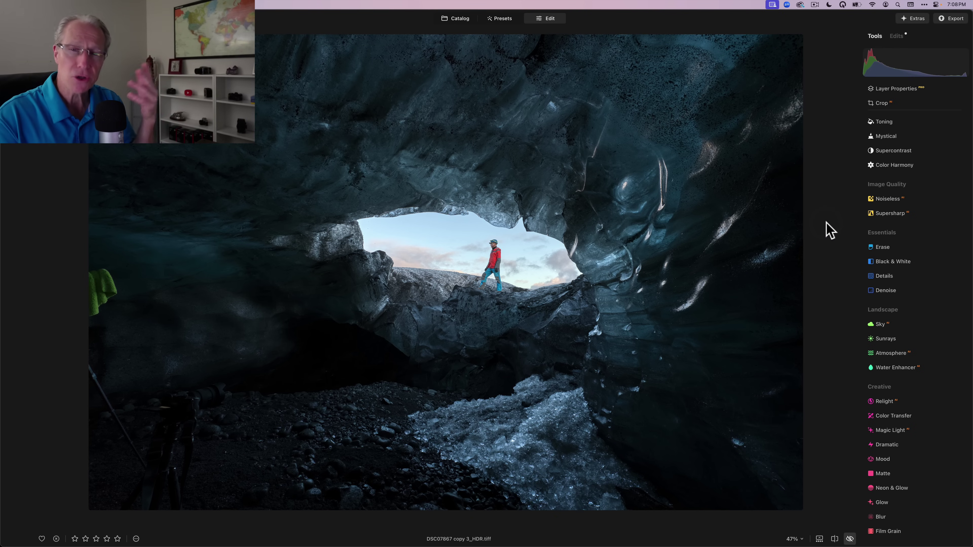
pyautogui.press('\\')
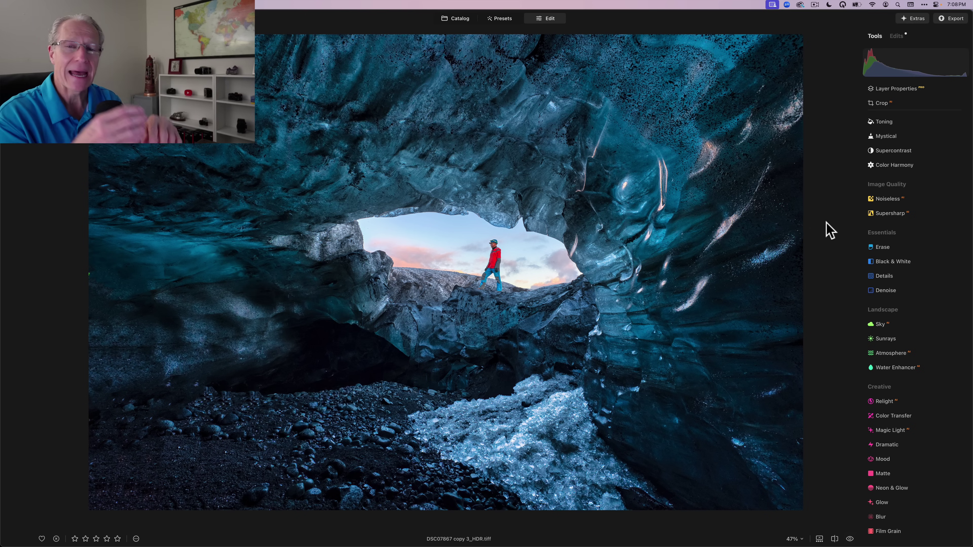